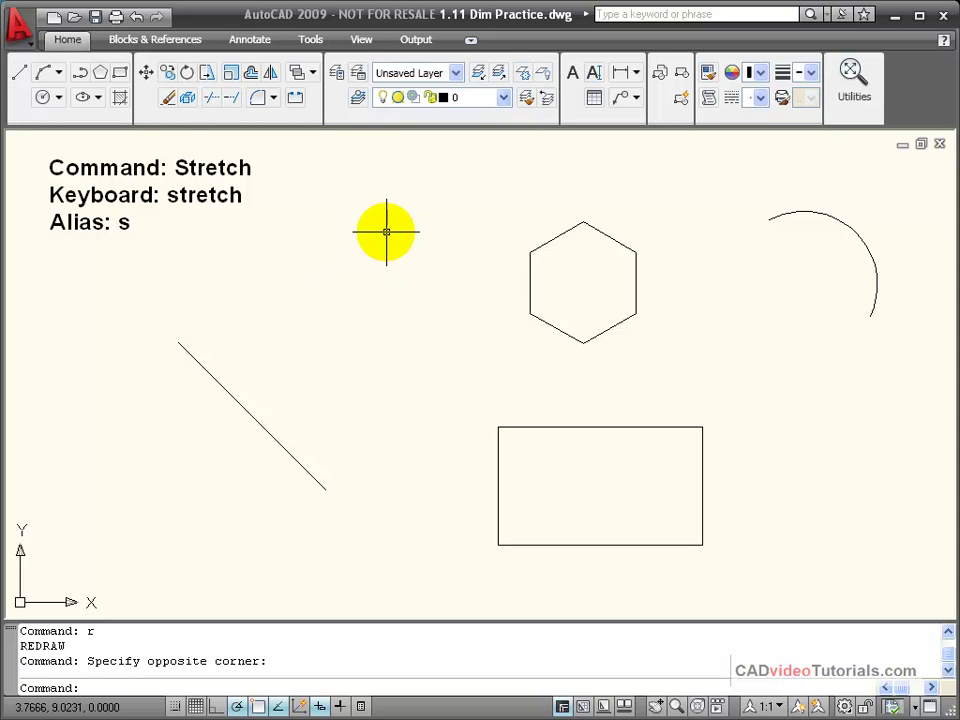
Stretch the diagonal line's upper endpoint outward by 0.5 along the 135° polar direction, and undo the stretch.
click(241, 399)
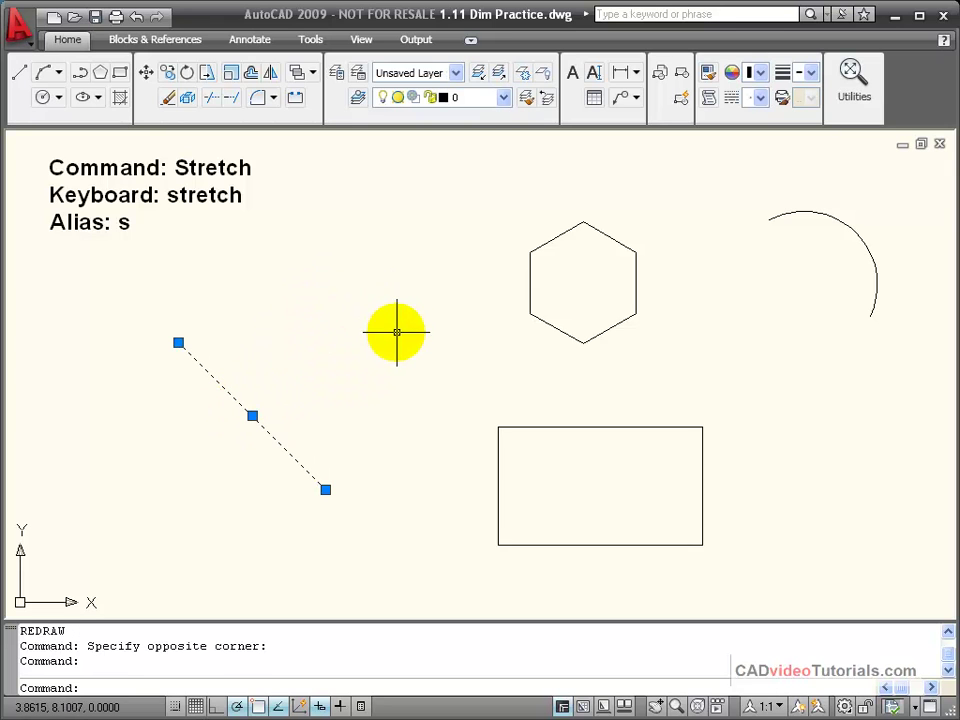
click(178, 342)
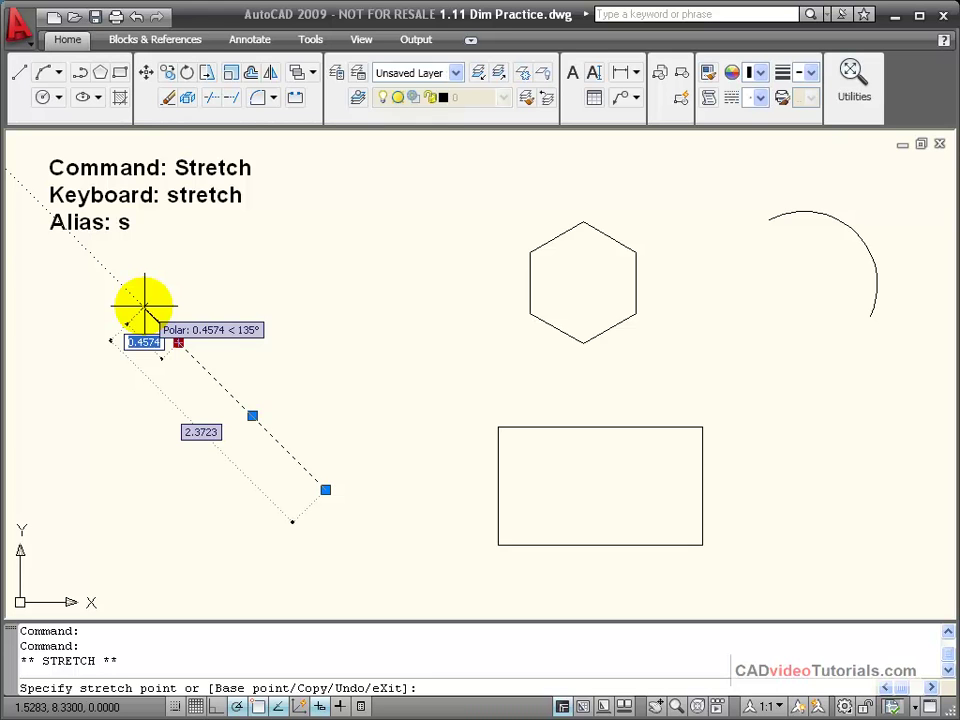
text(.5)
key(Return)
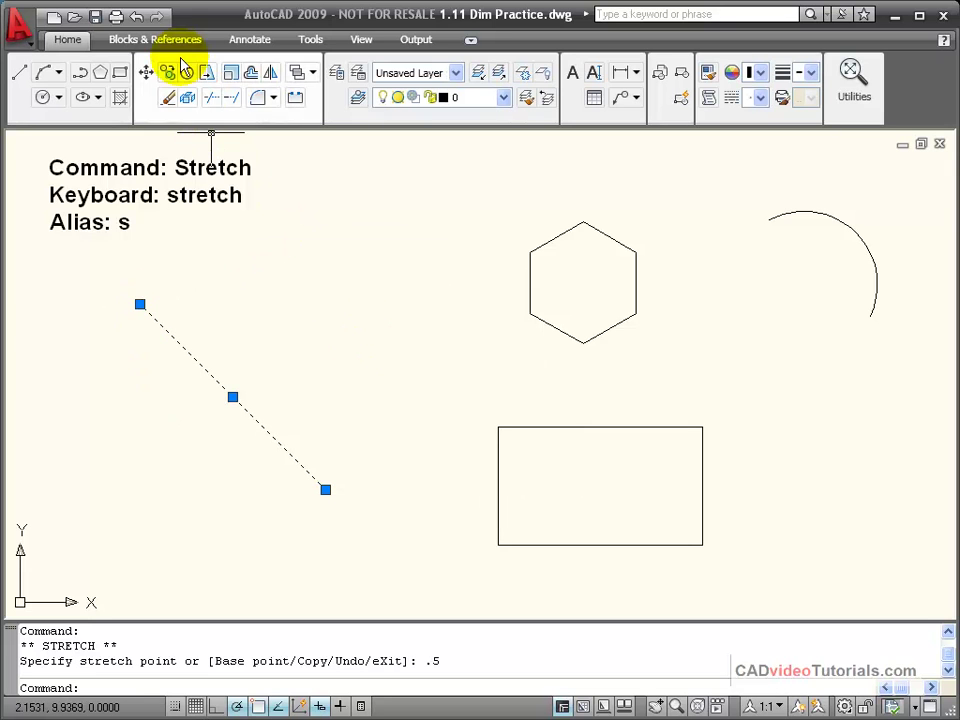
click(137, 17)
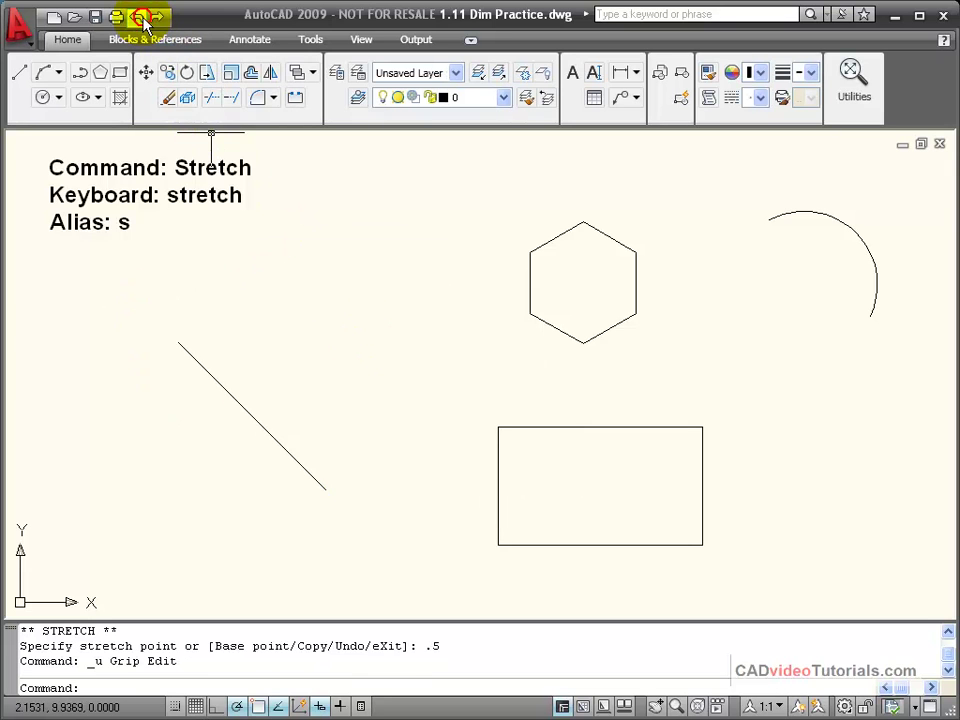
Stretch the diagonal line's upper endpoint to give the line a length of 2 at 90°, and undo the change.
click(212, 378)
click(179, 343)
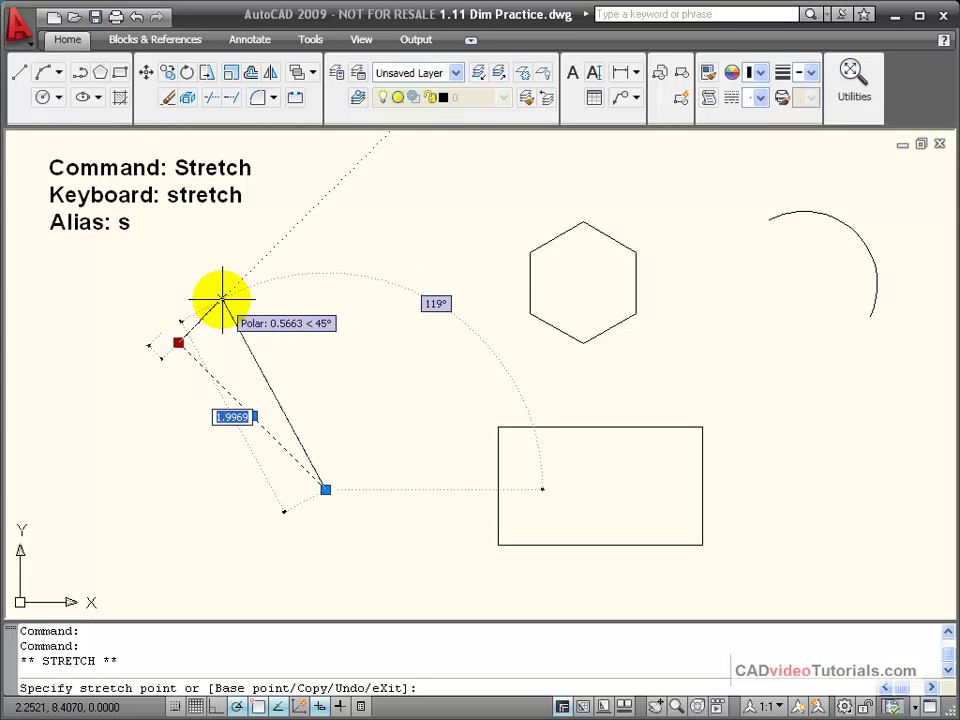
text(2)
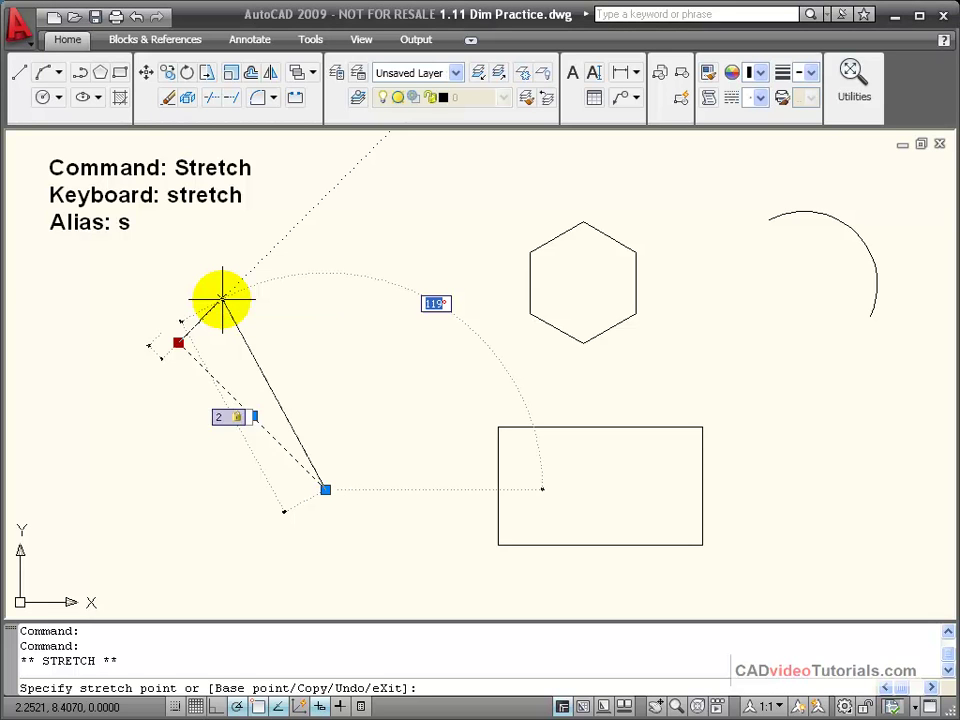
key(Tab)
text(90)
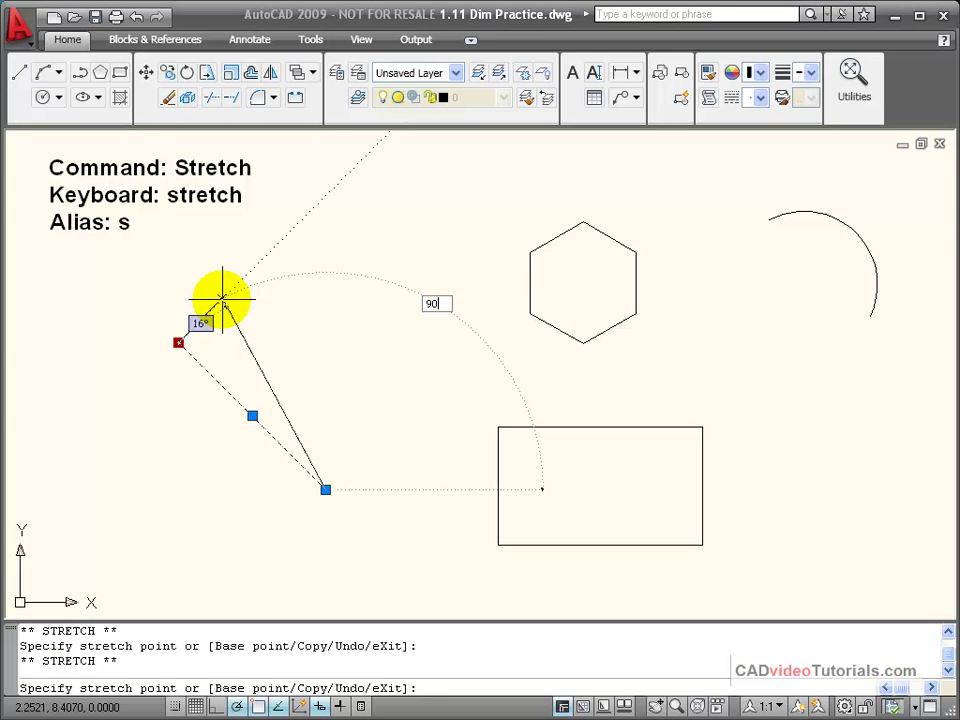
key(Return)
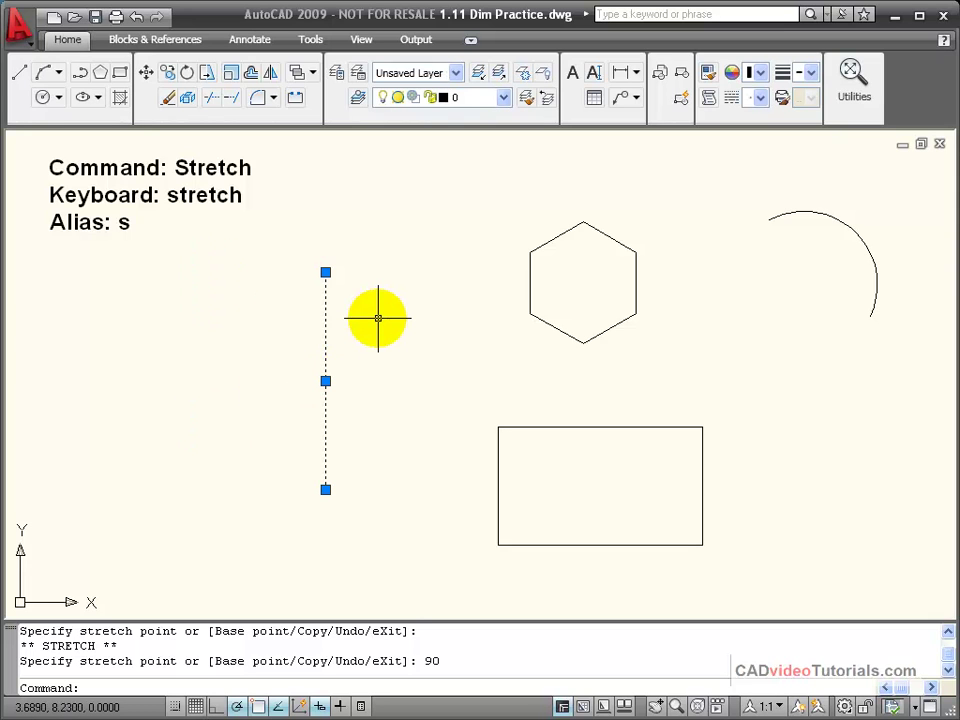
key(ctrl+z)
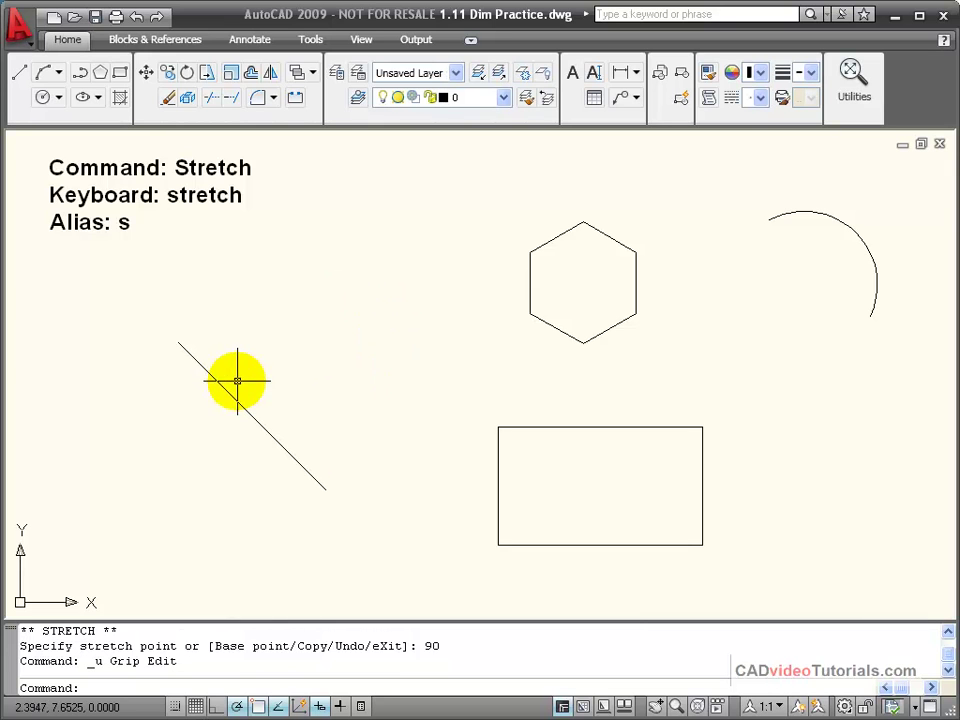
Move the whole diagonal line by its midpoint grip a distance of 2 along the 45° polar direction.
click(228, 391)
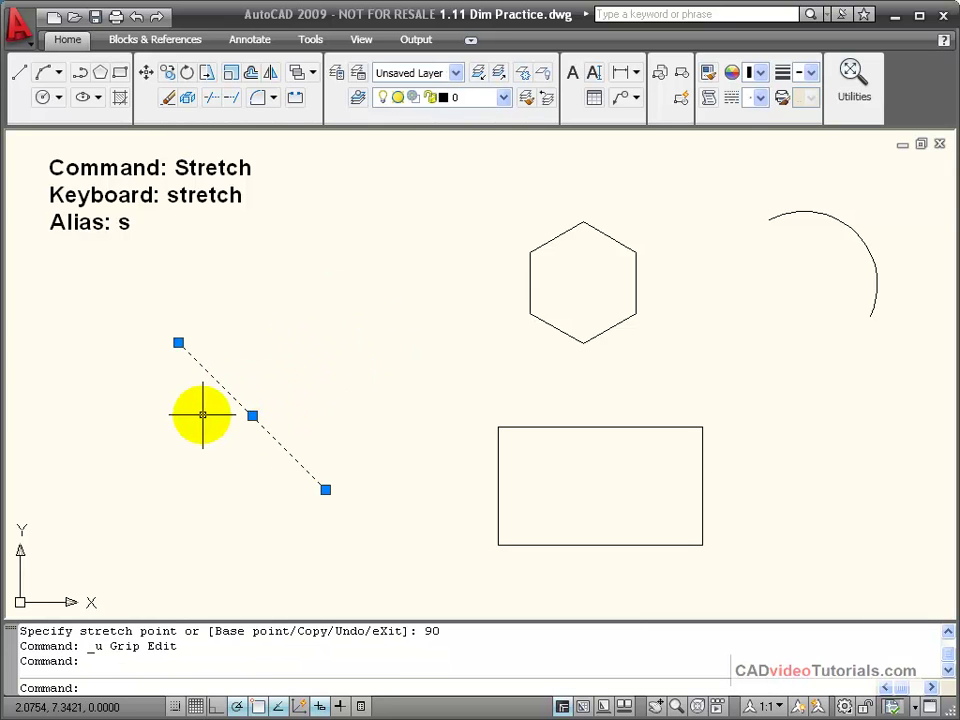
click(252, 415)
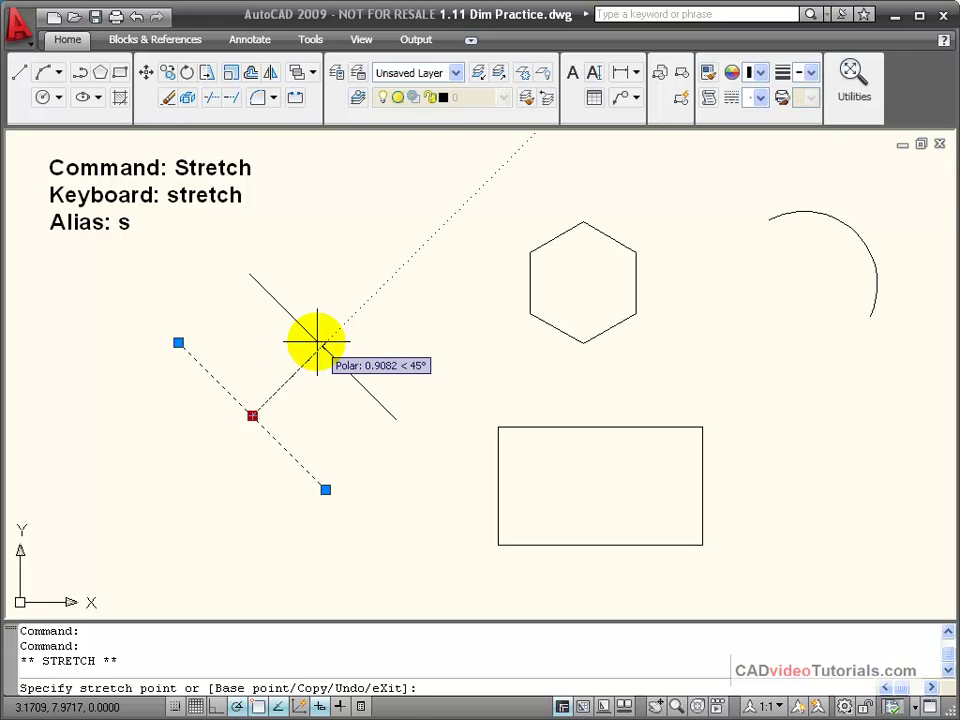
text(2)
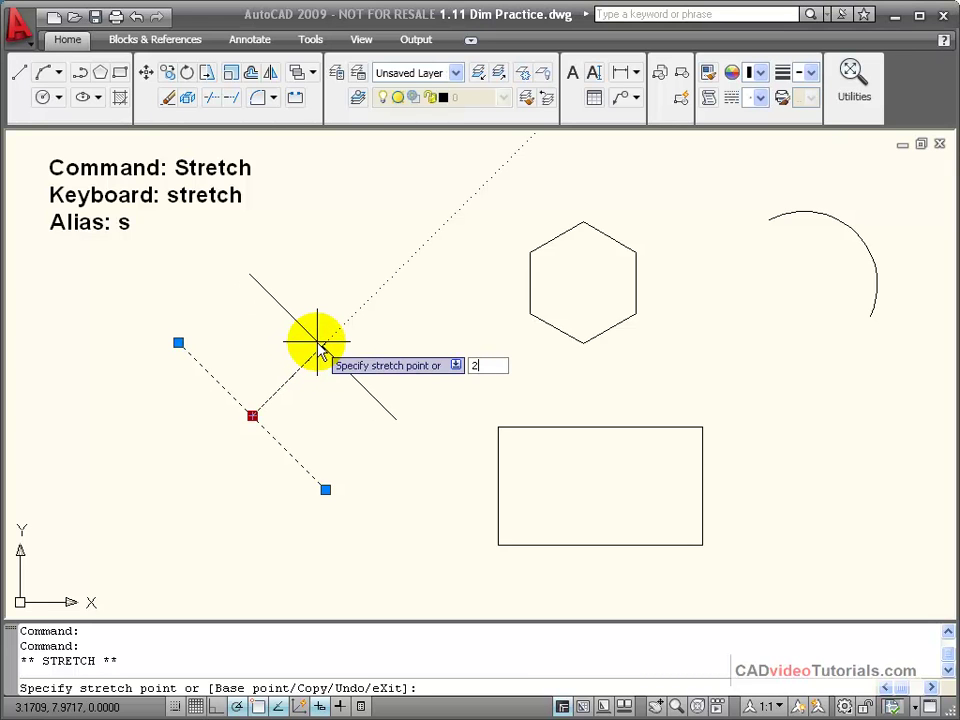
key(Return)
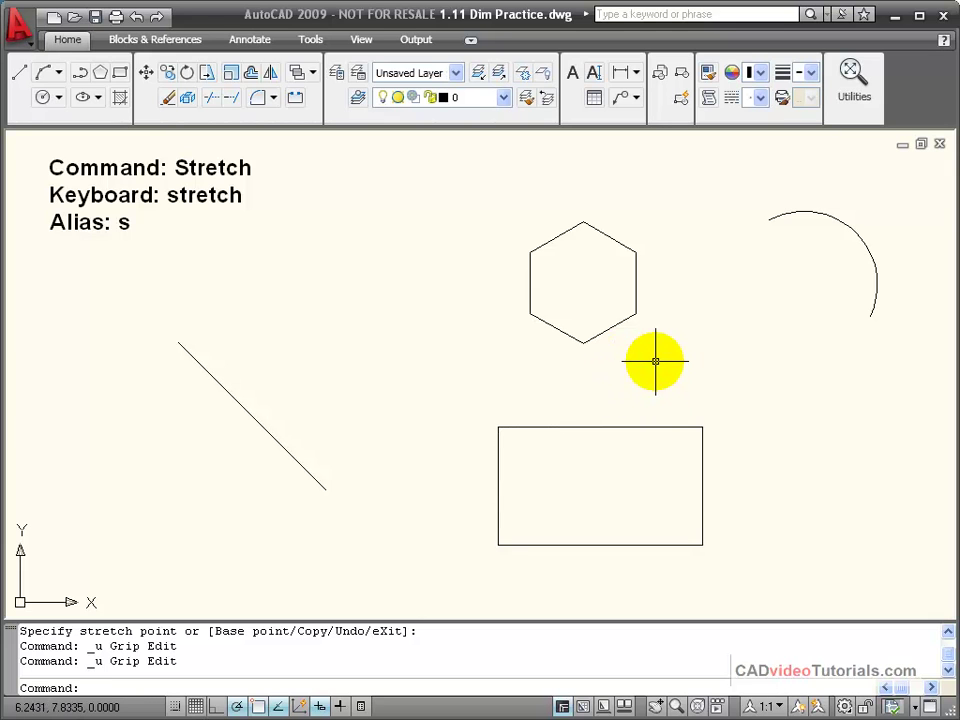
Stretch only the rectangle's upper-right corner up and outward, about 2.9 units at 11° from the upper-left corner, and undo the stretch.
click(590, 427)
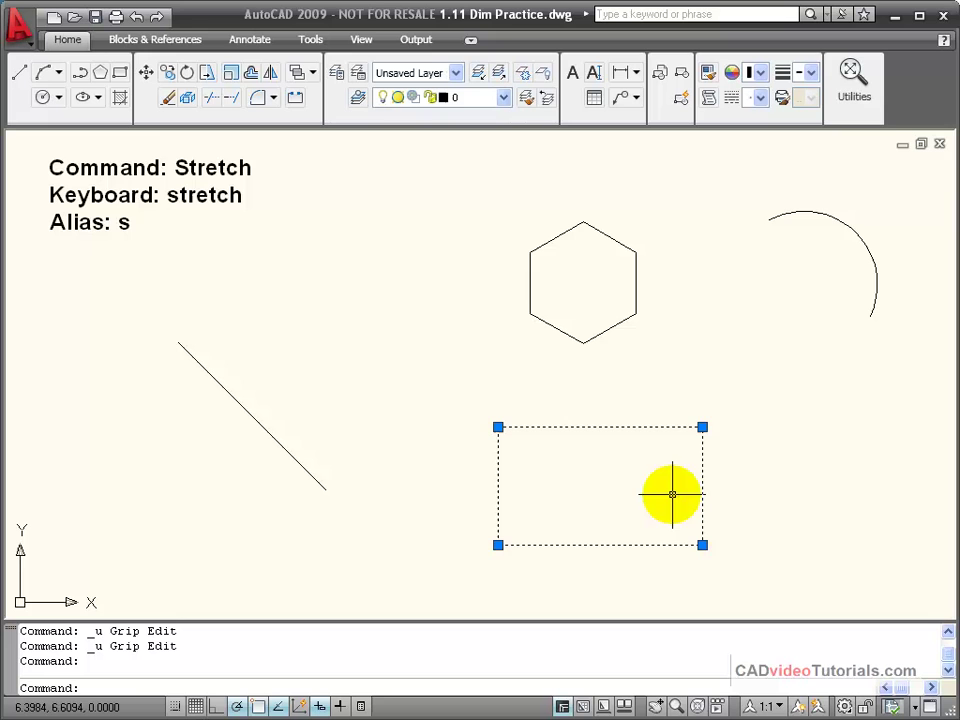
click(702, 427)
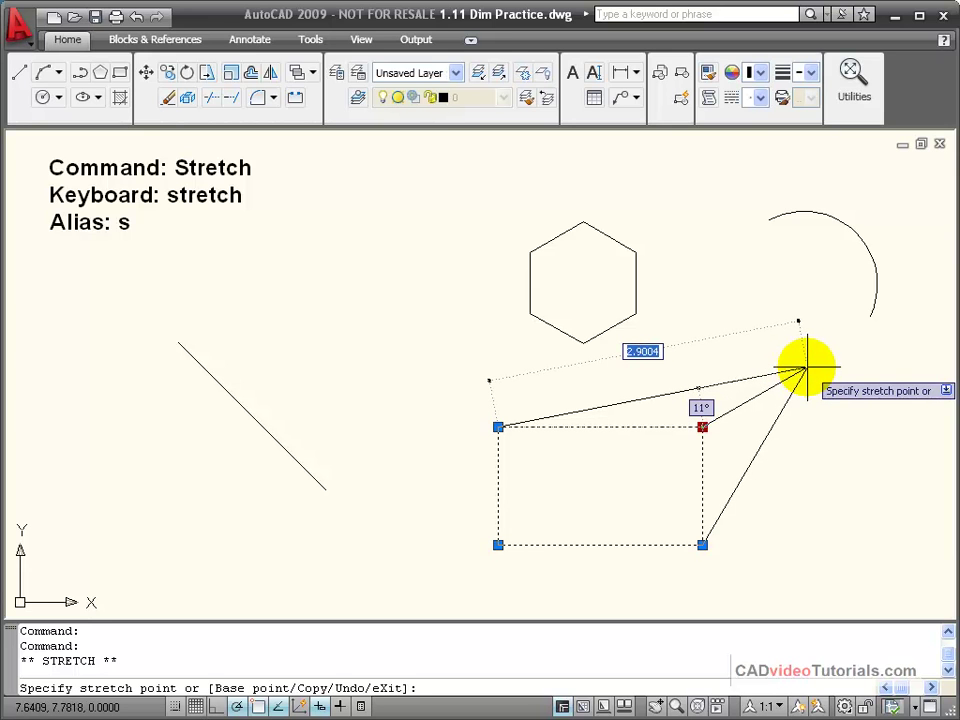
click(806, 369)
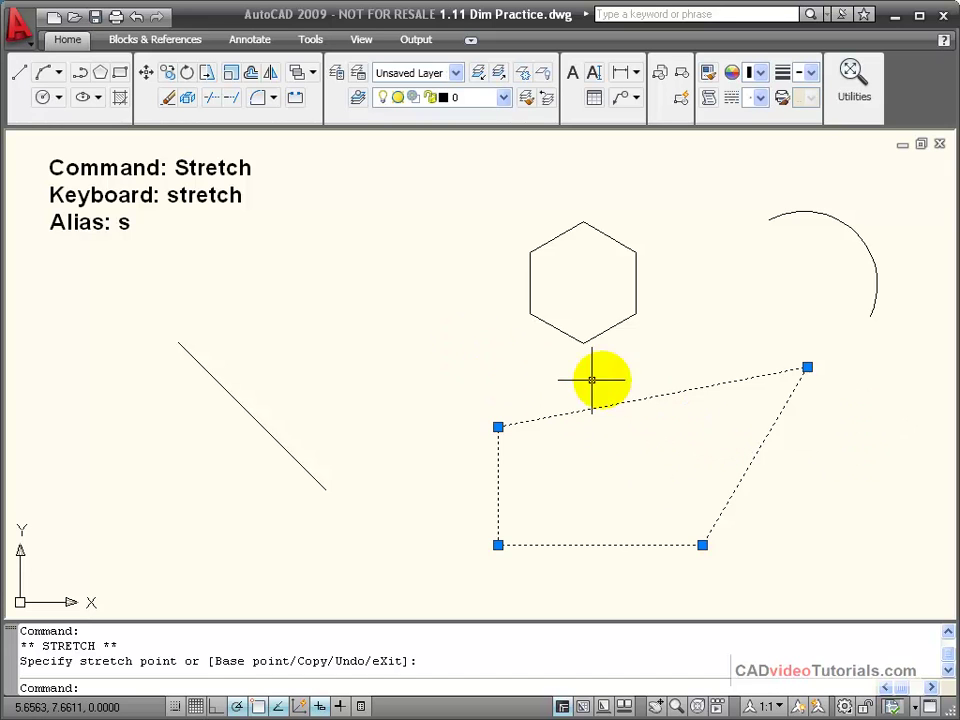
click(136, 18)
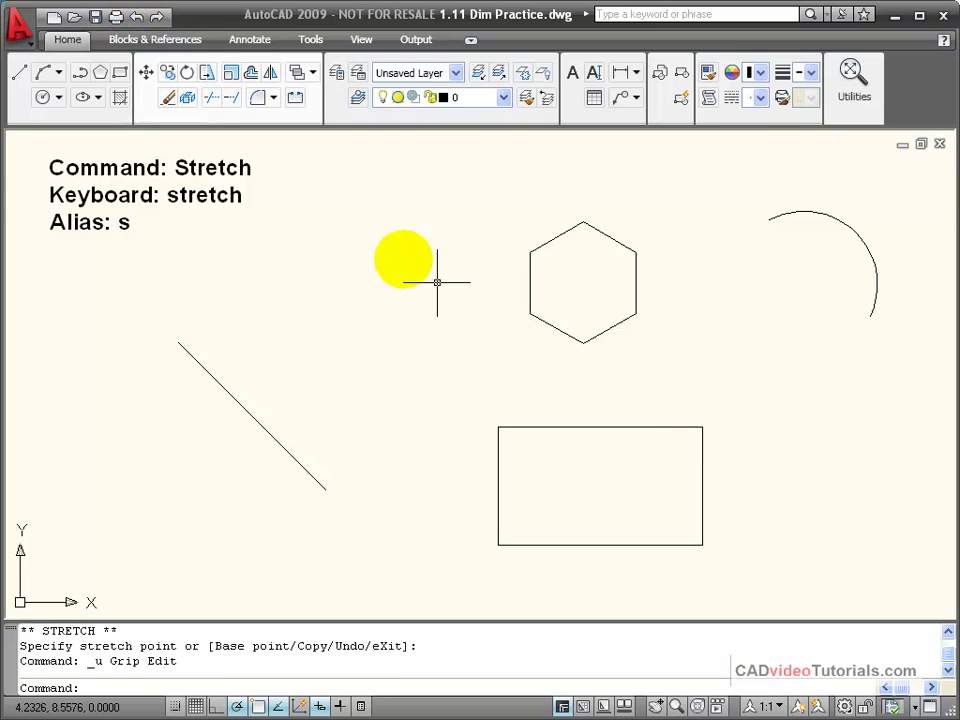
Stretch both right-hand corners of the rectangle together by 1 unit along 0°, and clear the selection.
click(646, 426)
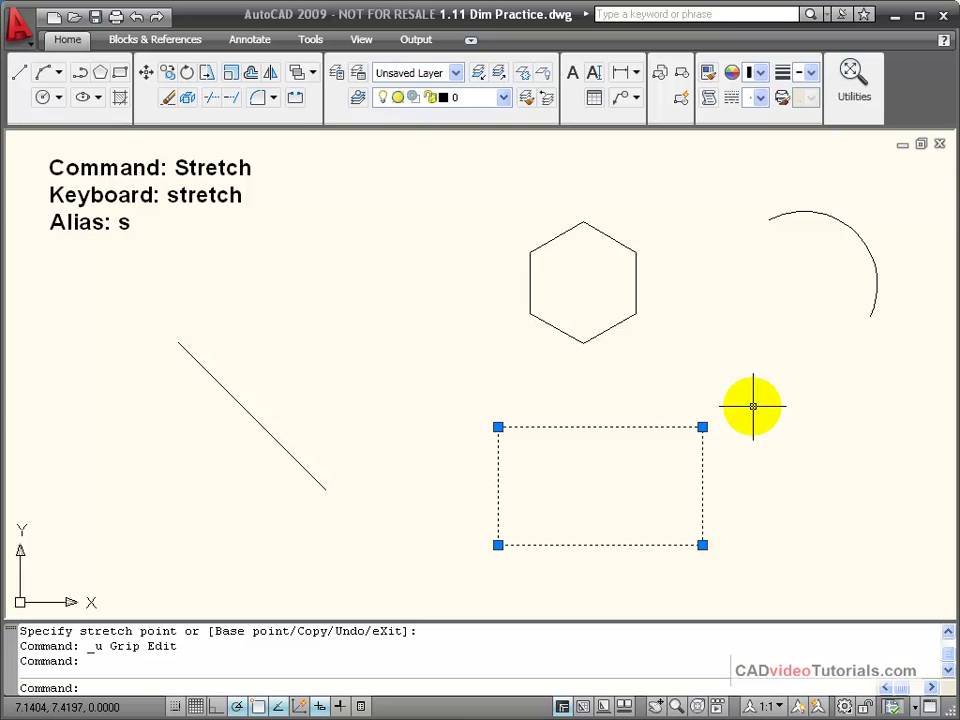
shift+click(702, 426)
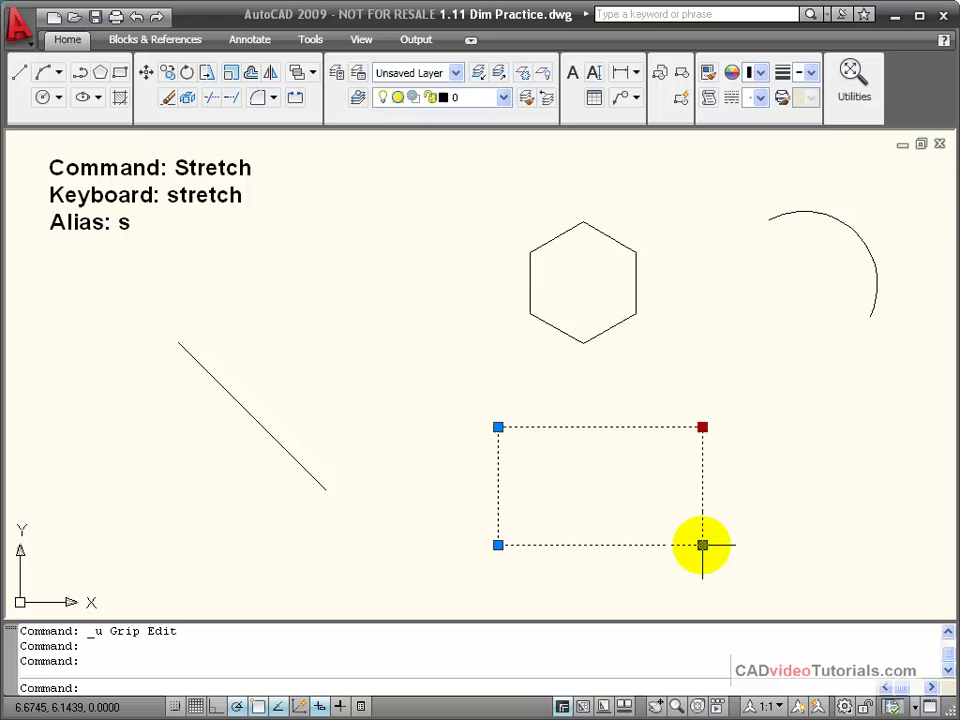
shift+click(702, 544)
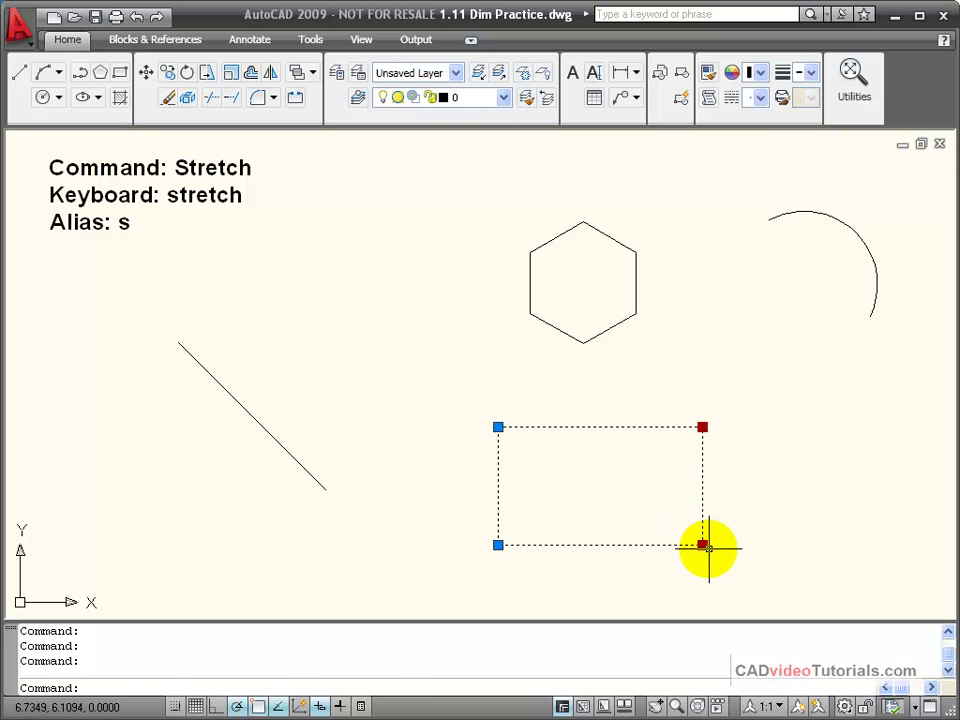
click(702, 545)
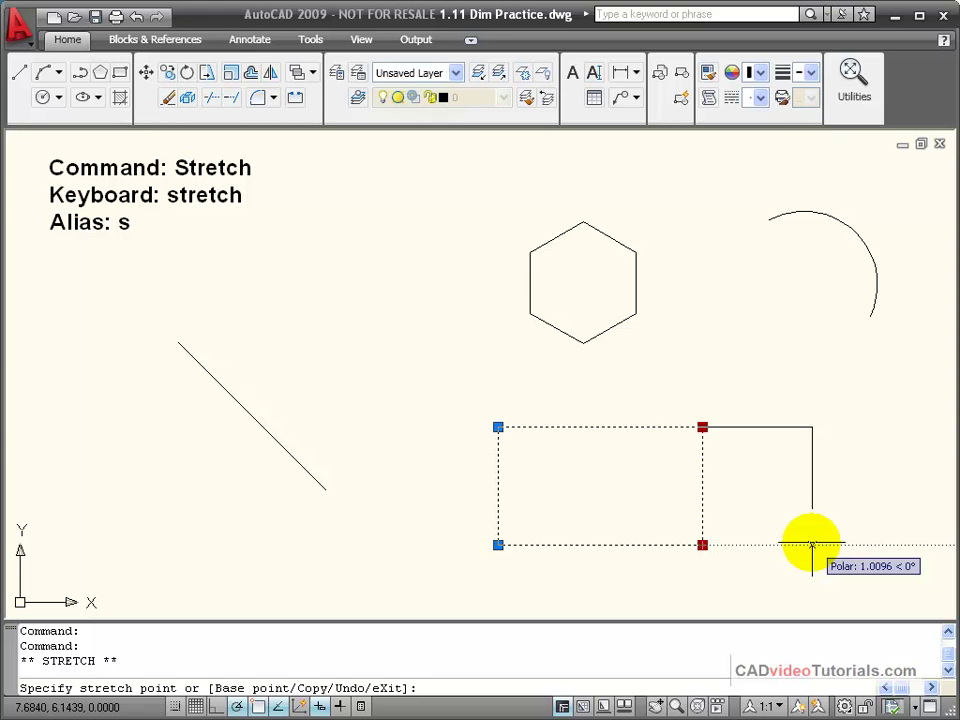
text(1)
key(Return)
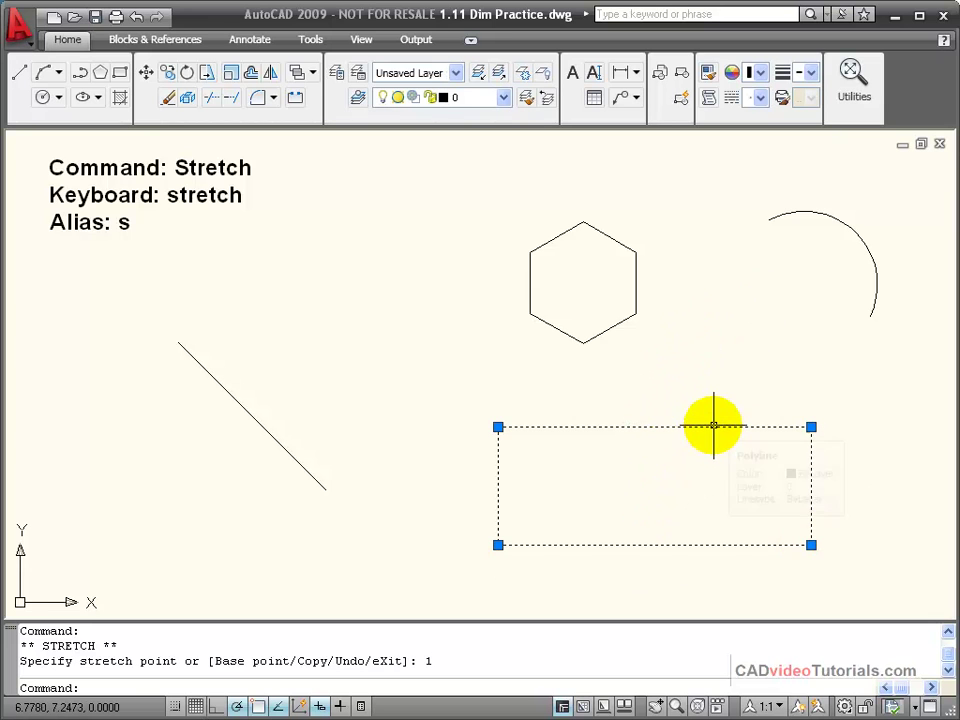
key(Escape)
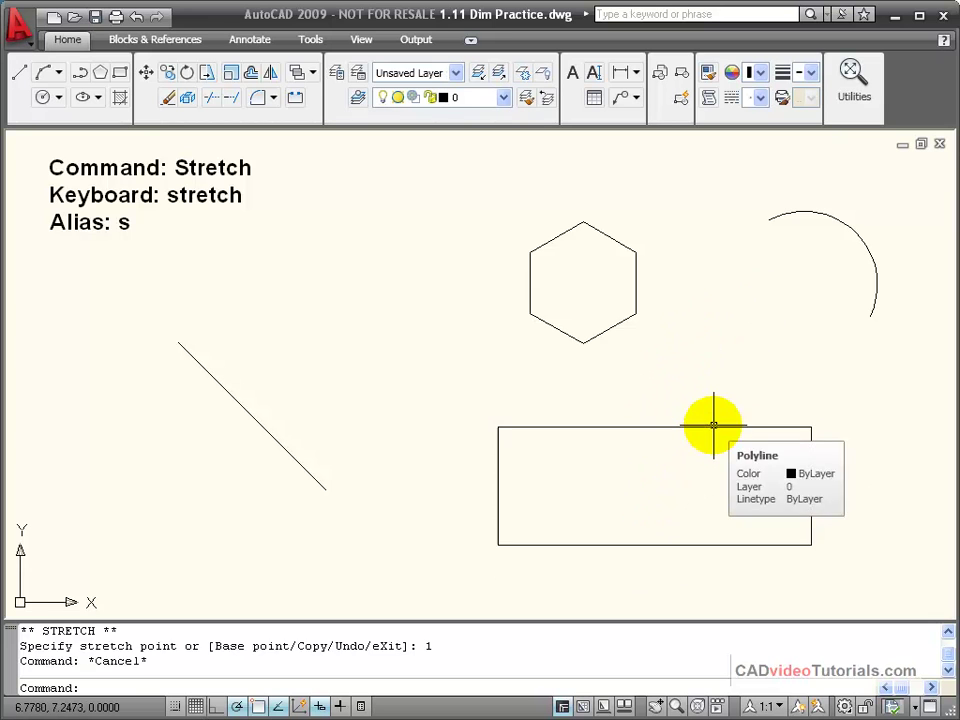
Stretch the hexagon's lower-right vertex freely down and outward, and undo the stretch.
click(617, 325)
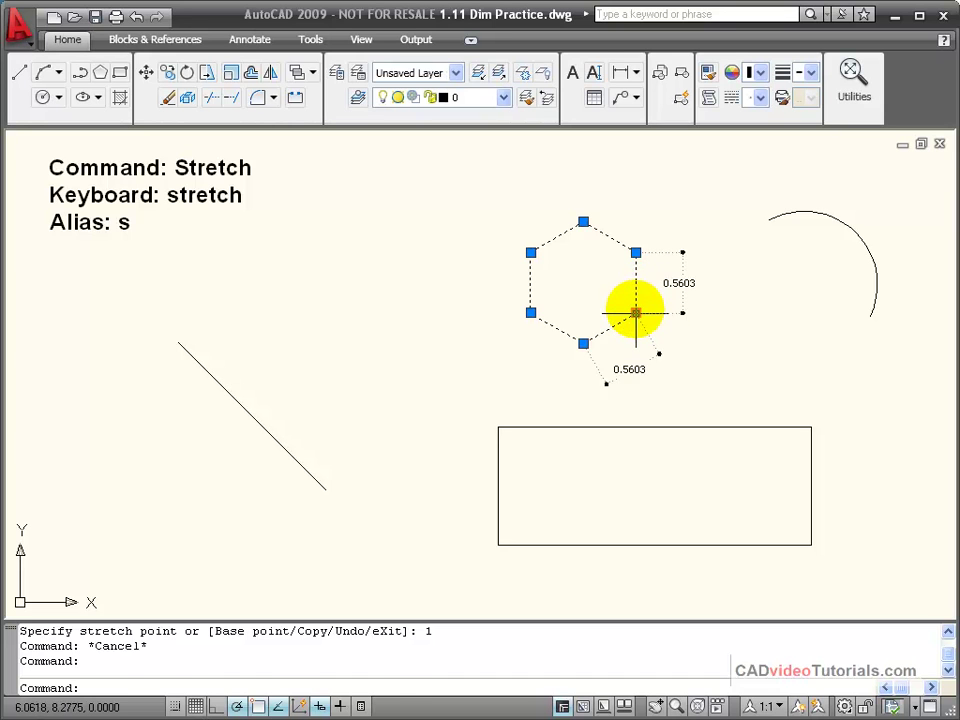
click(635, 312)
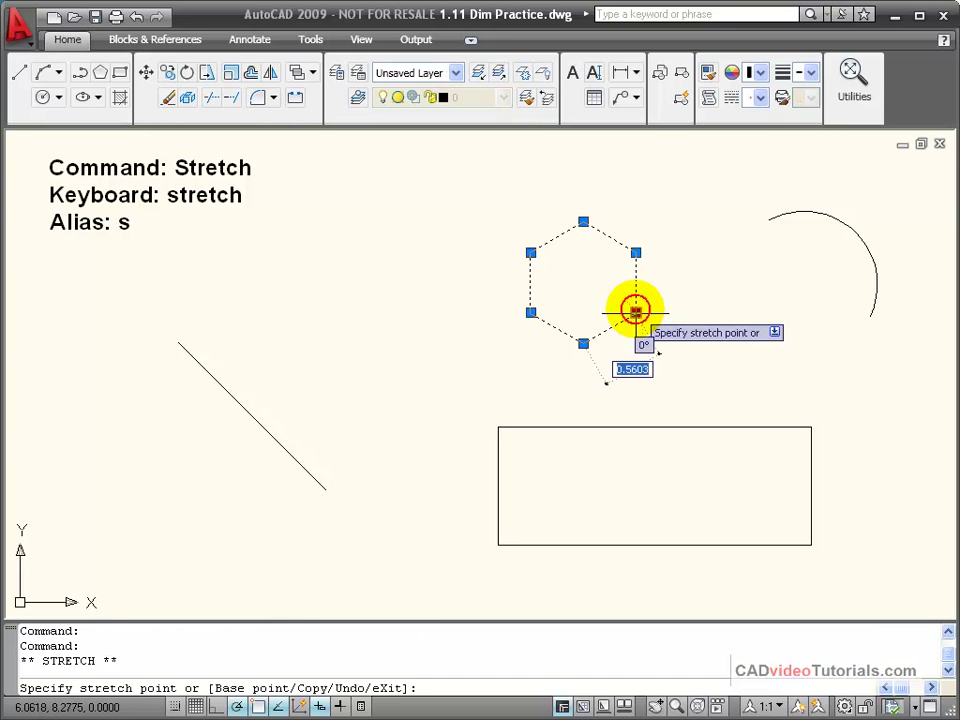
click(679, 352)
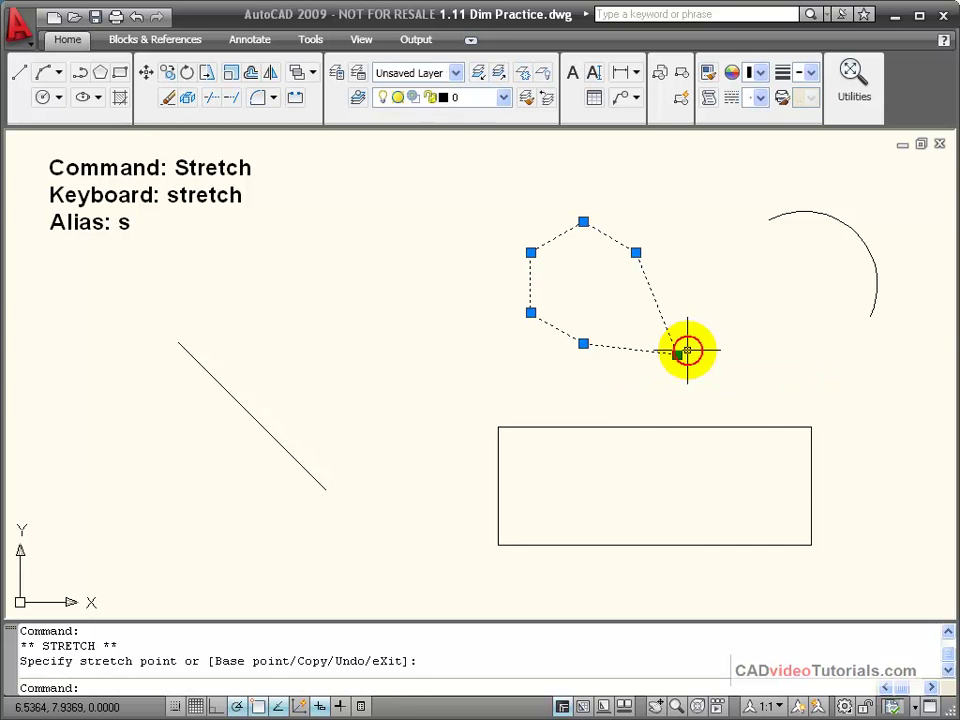
click(134, 17)
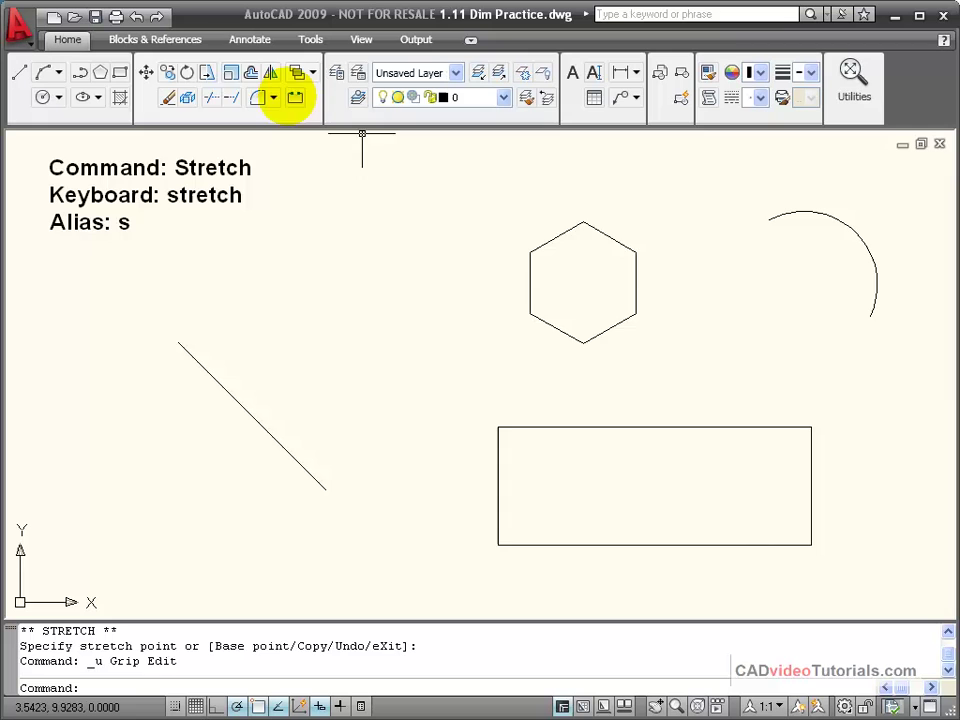
Stretch the hexagon's top, bottom and two right-hand vertices together about 1.28 units along 0°, and undo the stretch.
click(621, 245)
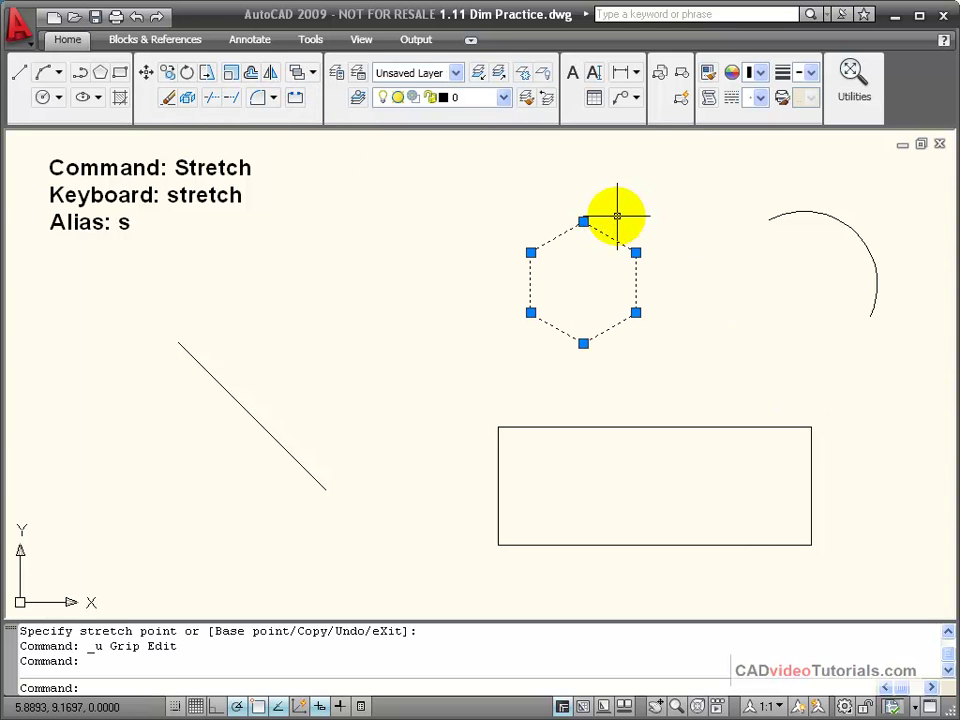
shift+click(588, 214)
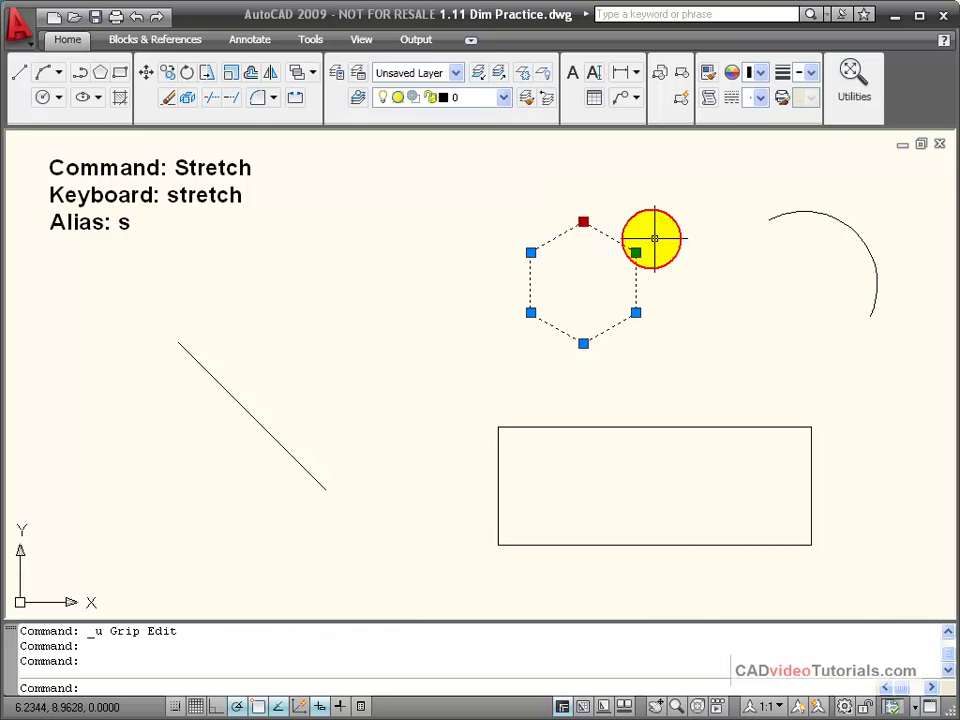
shift+click(636, 252)
shift+click(636, 312)
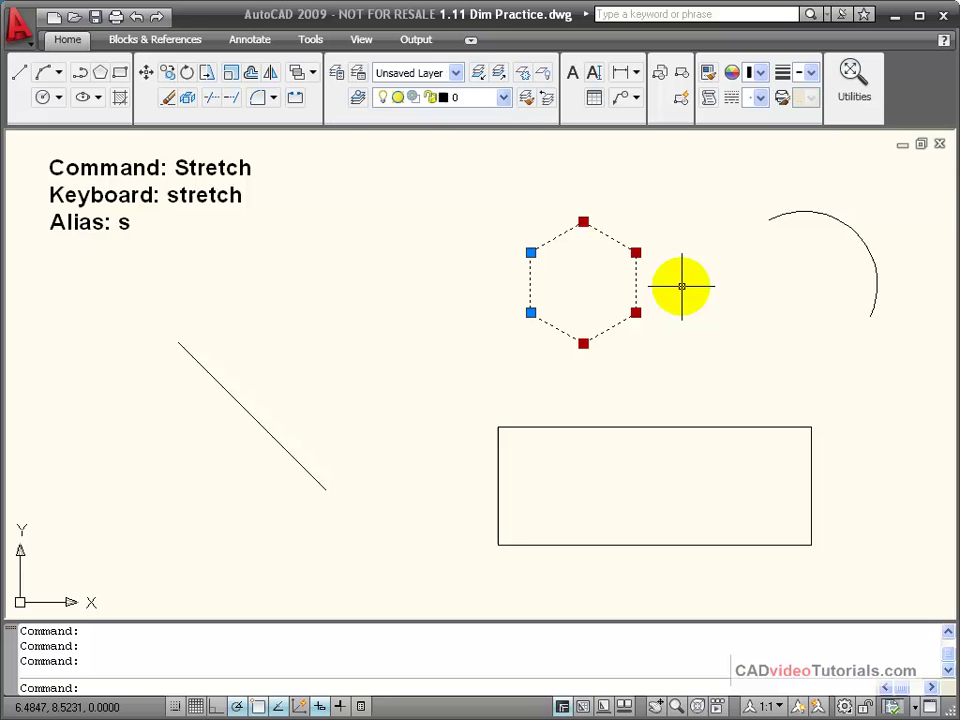
click(636, 252)
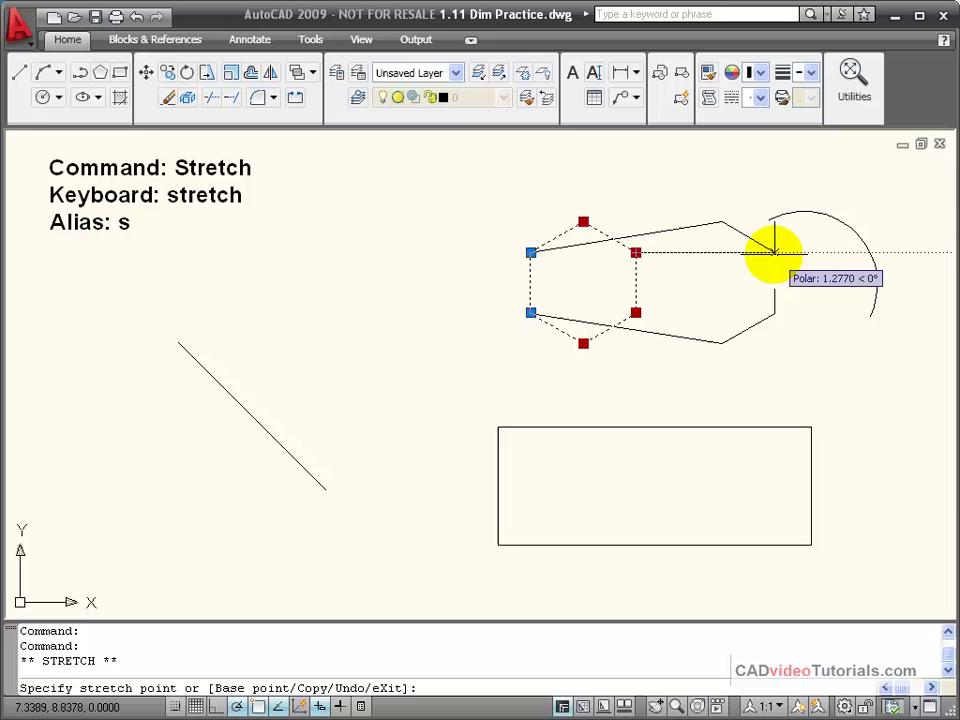
click(774, 252)
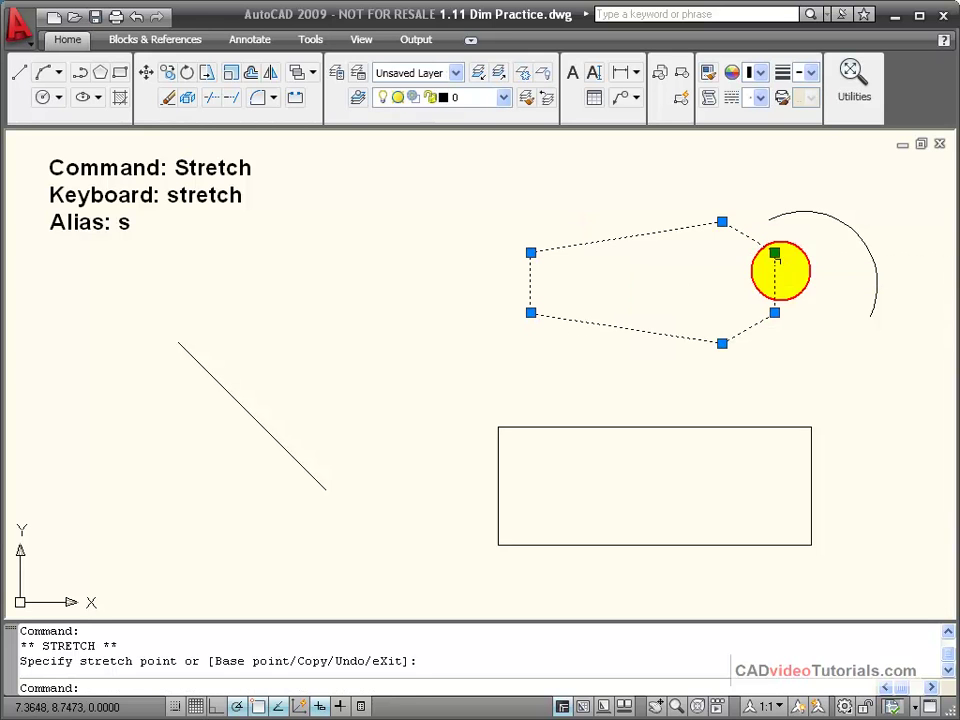
click(136, 18)
key(Escape)
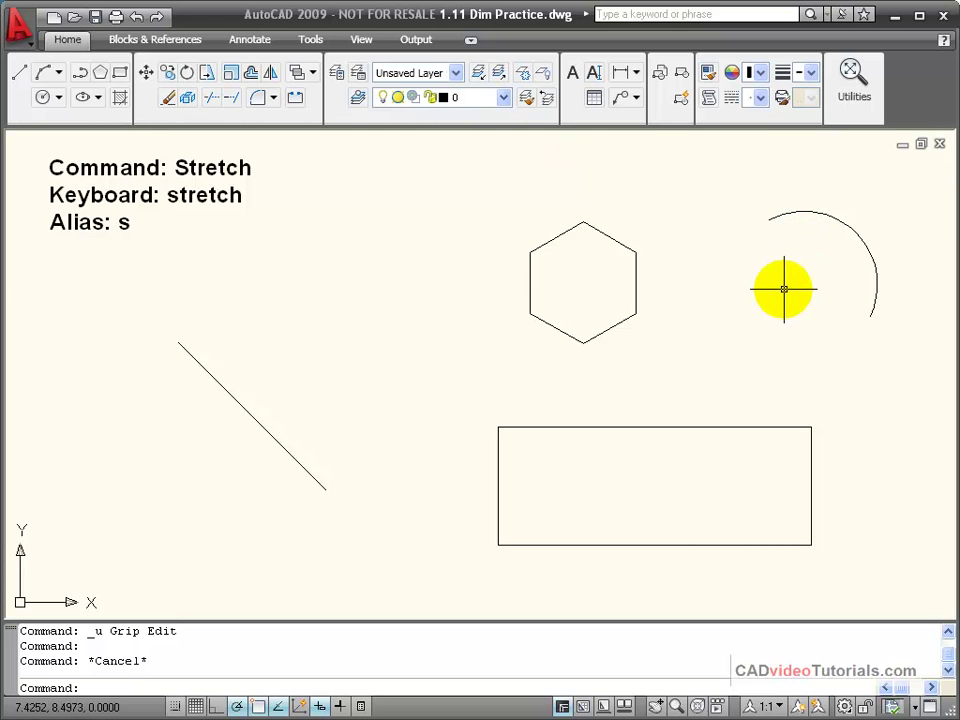
Stretch only the arc's lower endpoint to the rectangle's upper-right corner, and undo the stretch.
click(860, 229)
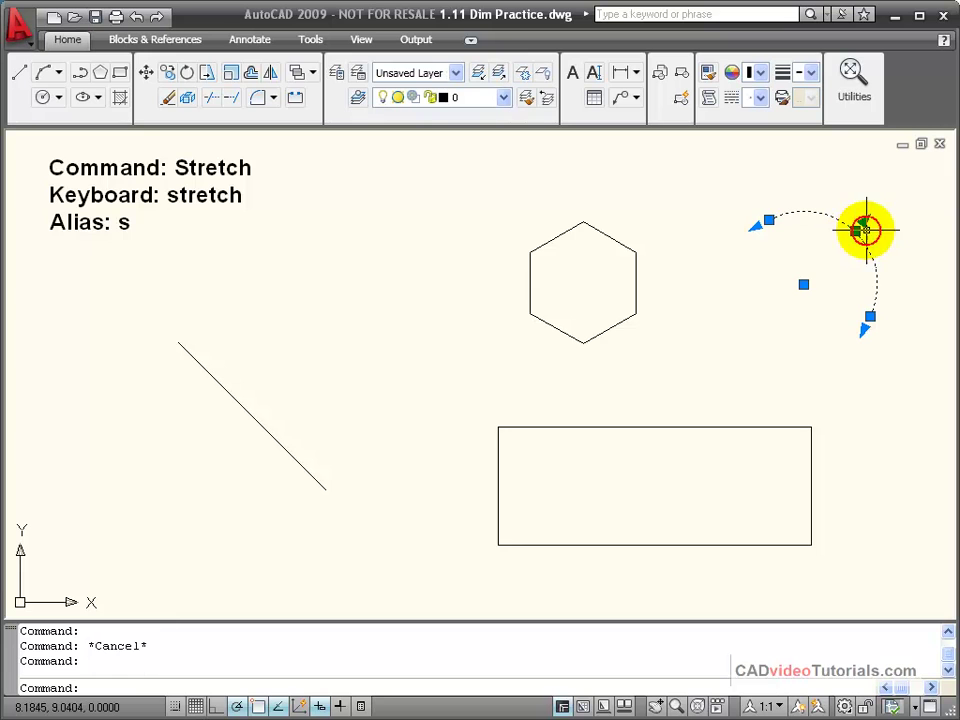
click(870, 315)
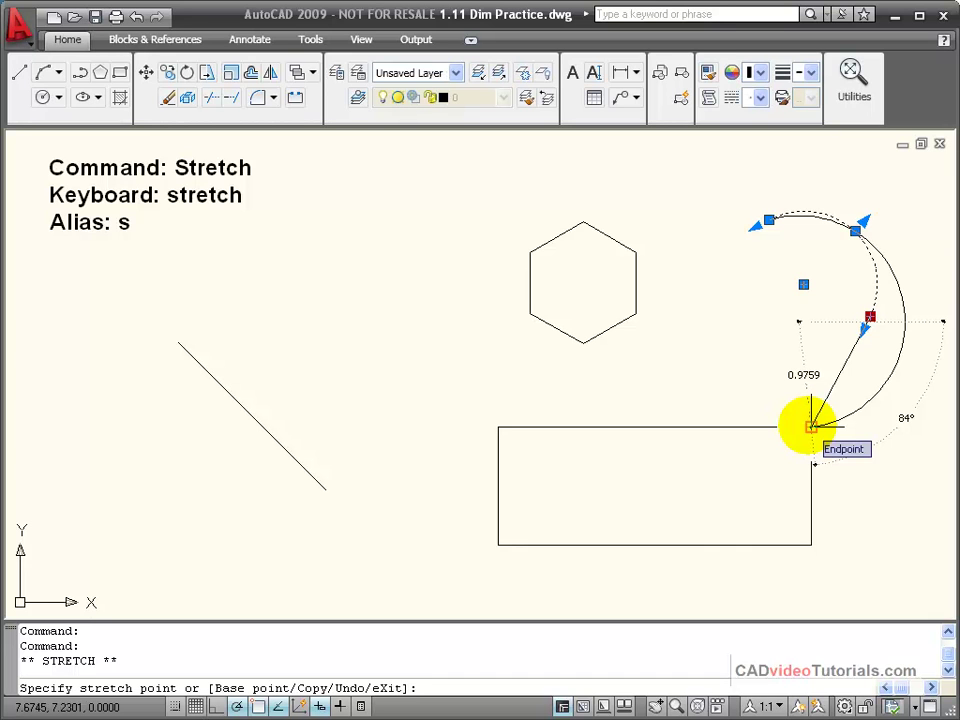
click(811, 427)
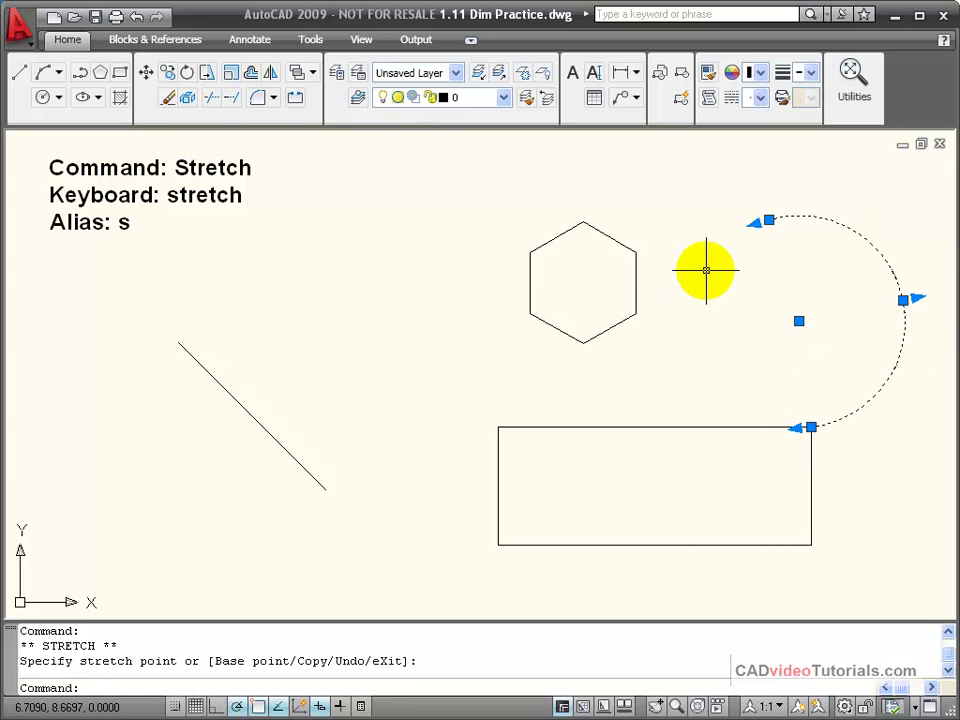
key(ctrl+z)
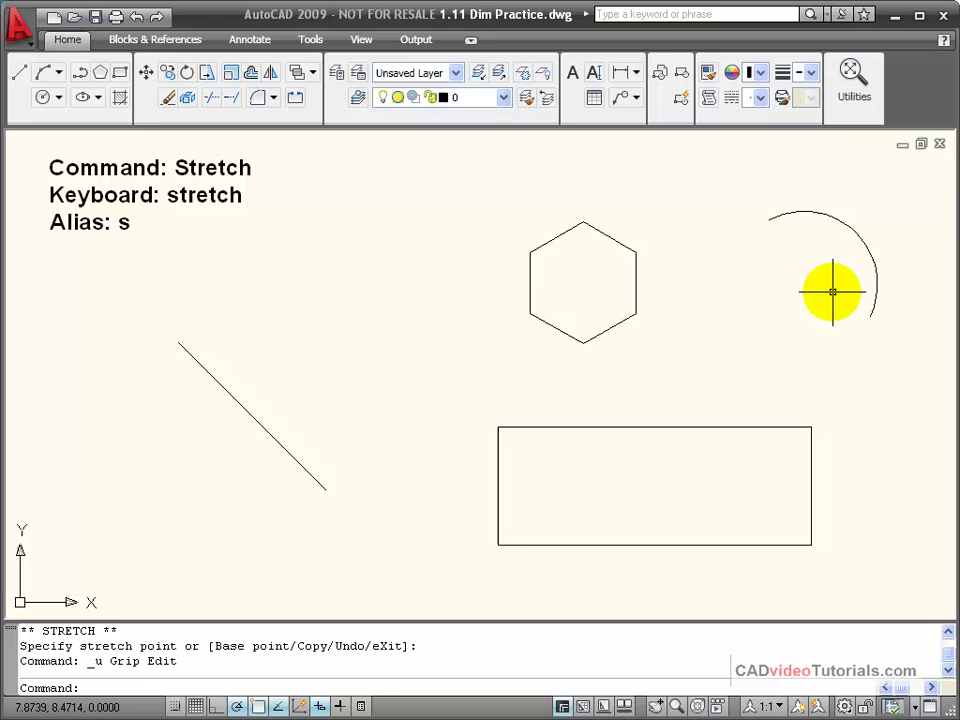
Stretch both arc endpoints together, snapping the lower one to the rectangle's upper-right corner, and undo the stretch.
click(851, 221)
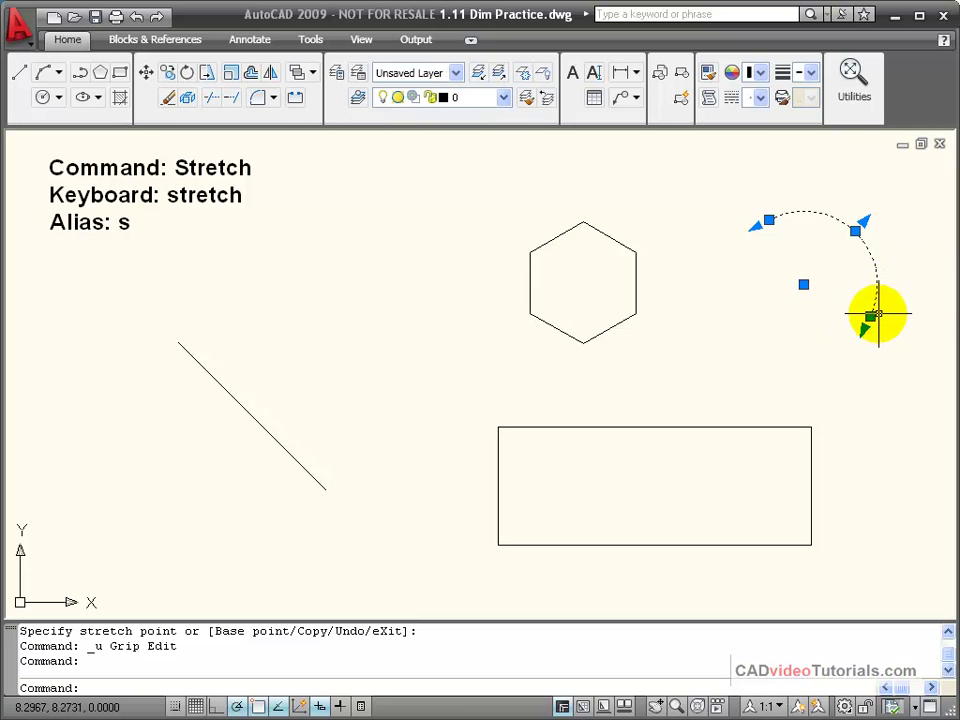
shift+click(870, 316)
shift+click(768, 220)
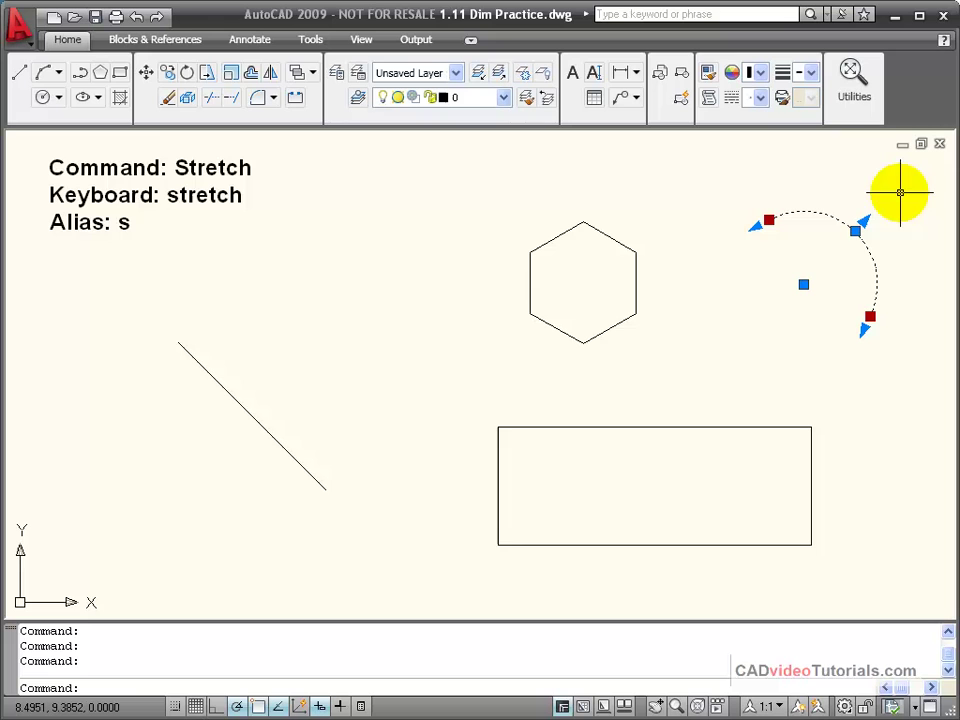
click(870, 316)
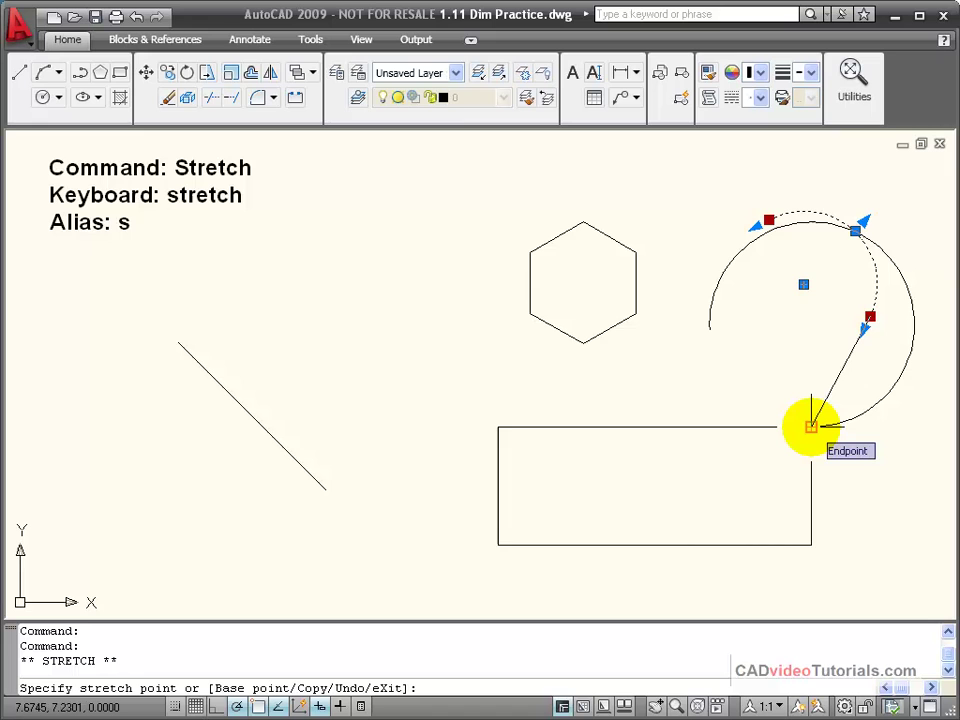
click(811, 427)
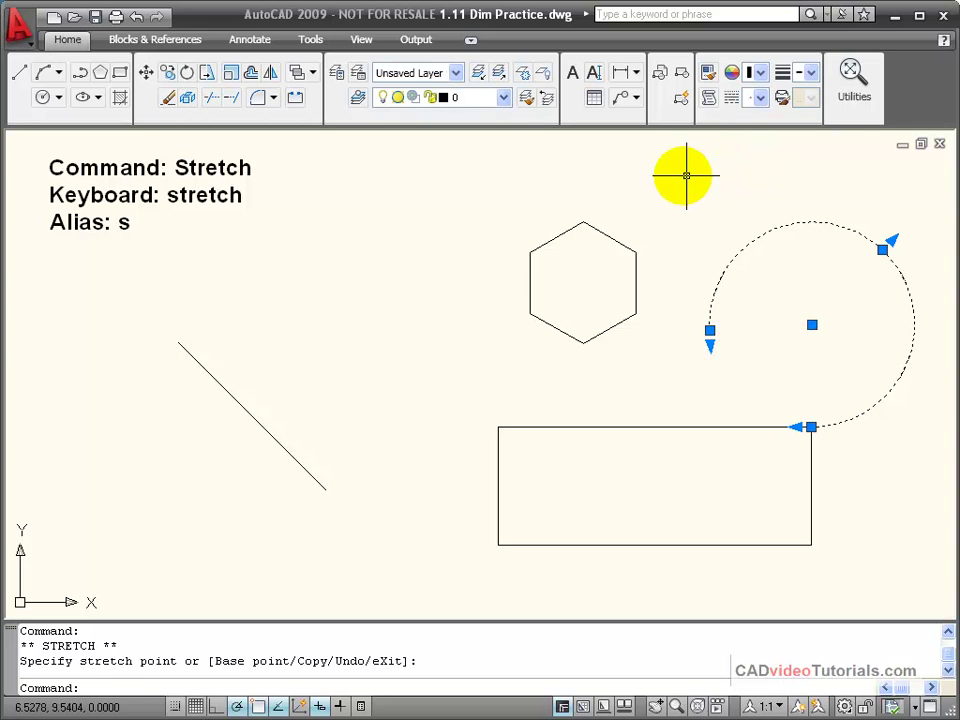
key(Escape)
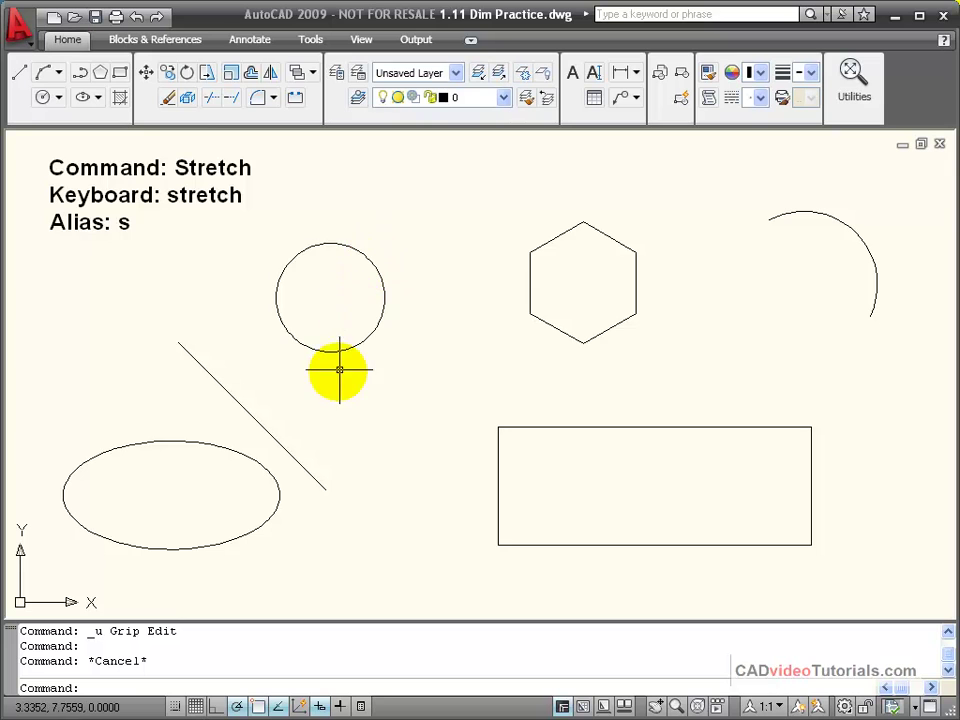
Resize the circle to a radius of 1 unit by stretching its top quadrant grip.
click(368, 258)
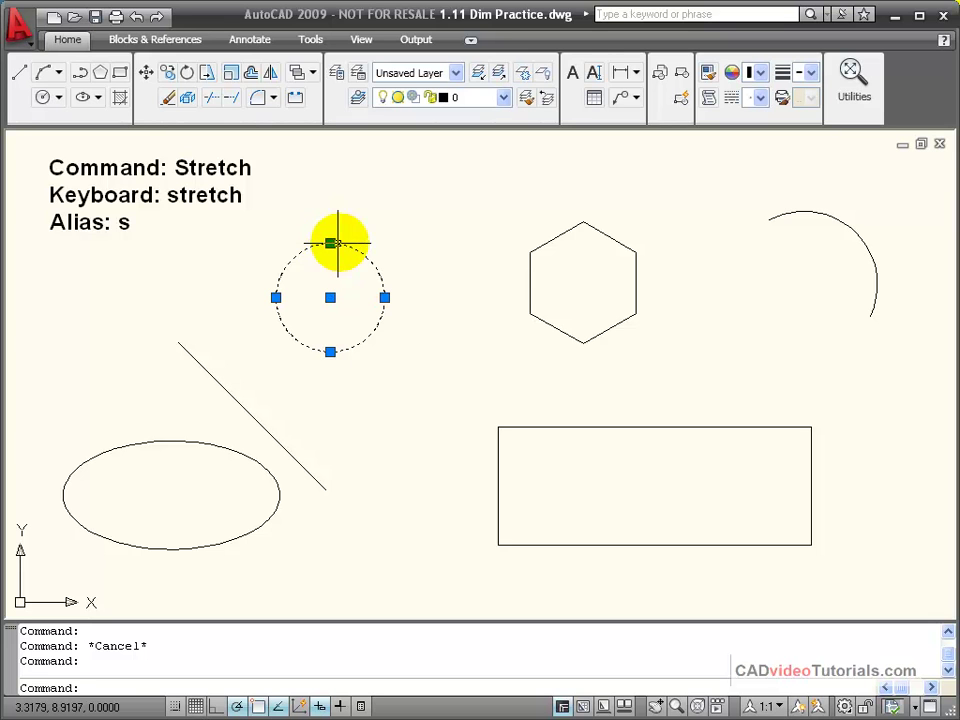
click(330, 243)
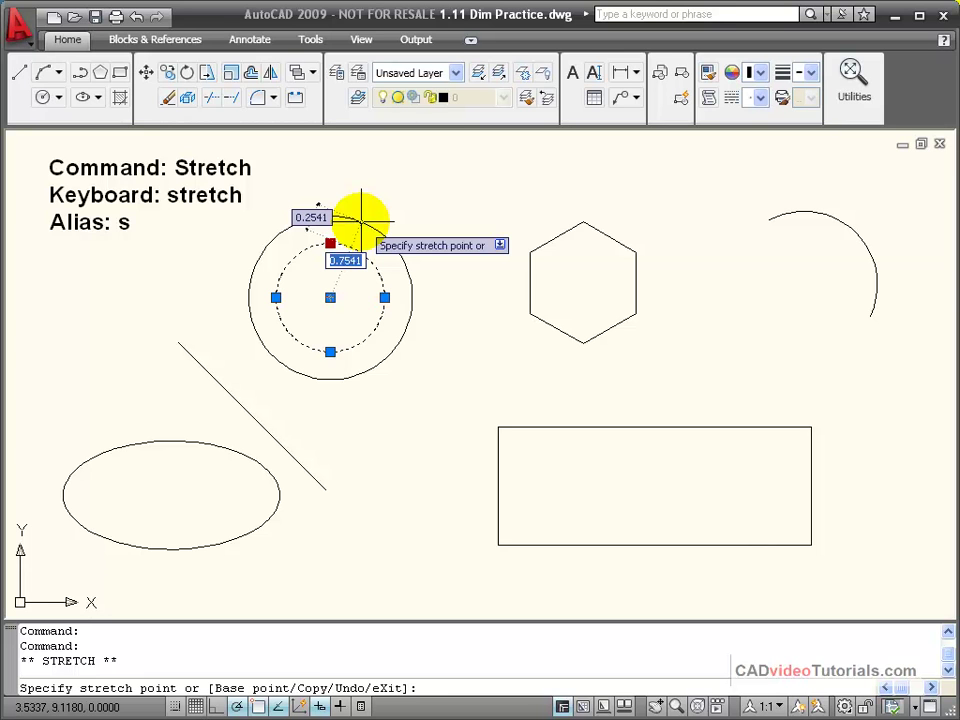
text(1)
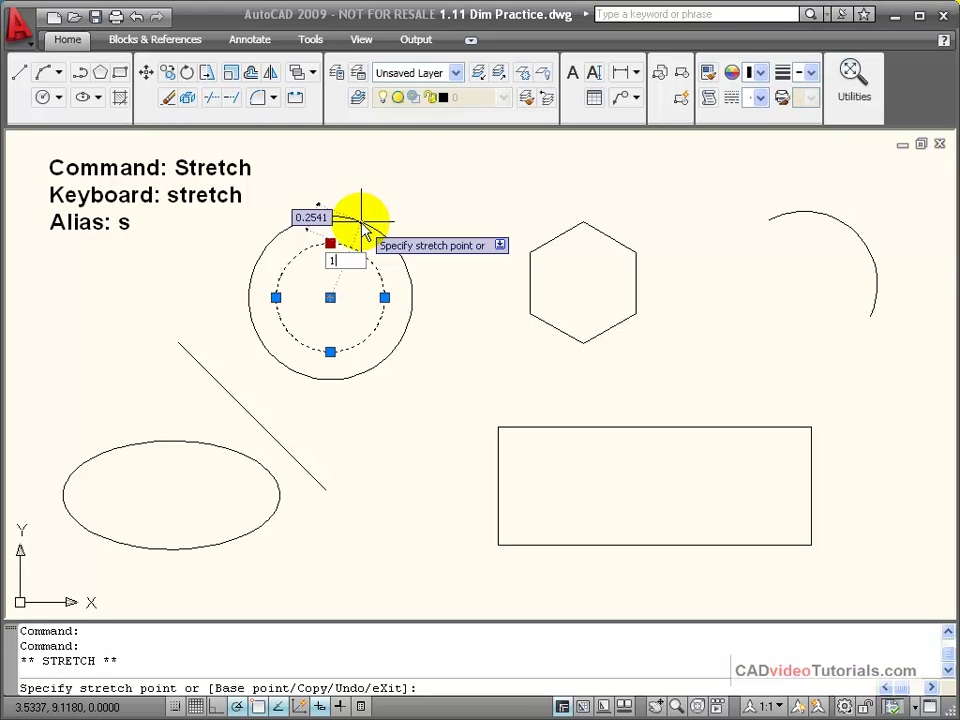
key(Return)
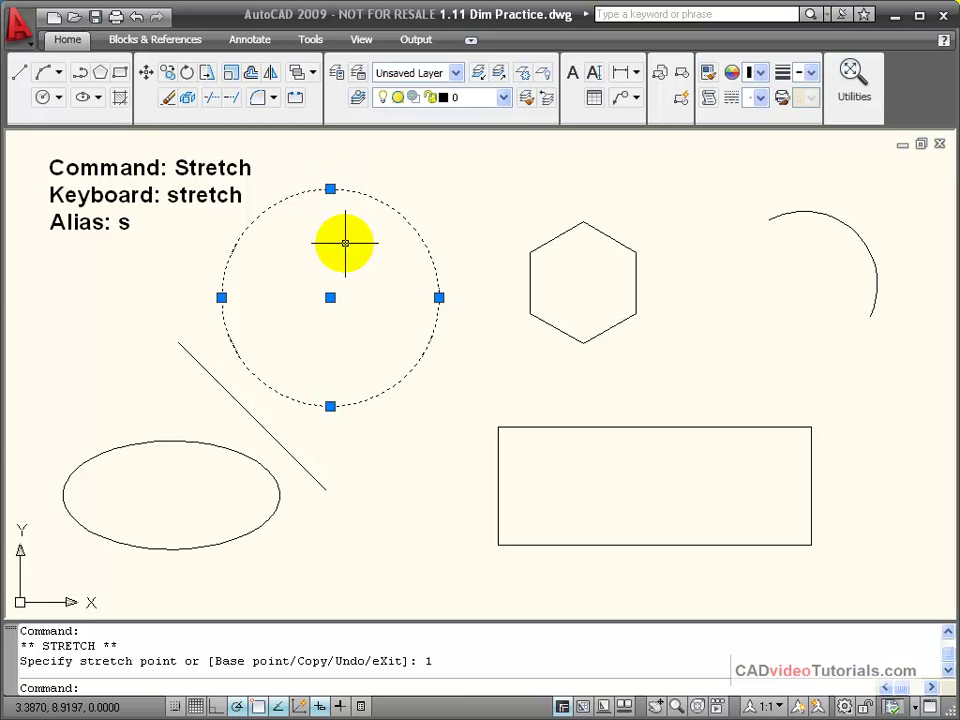
Move the circle by its center grip about 0.54 units along 0°, and clear the selection.
click(330, 297)
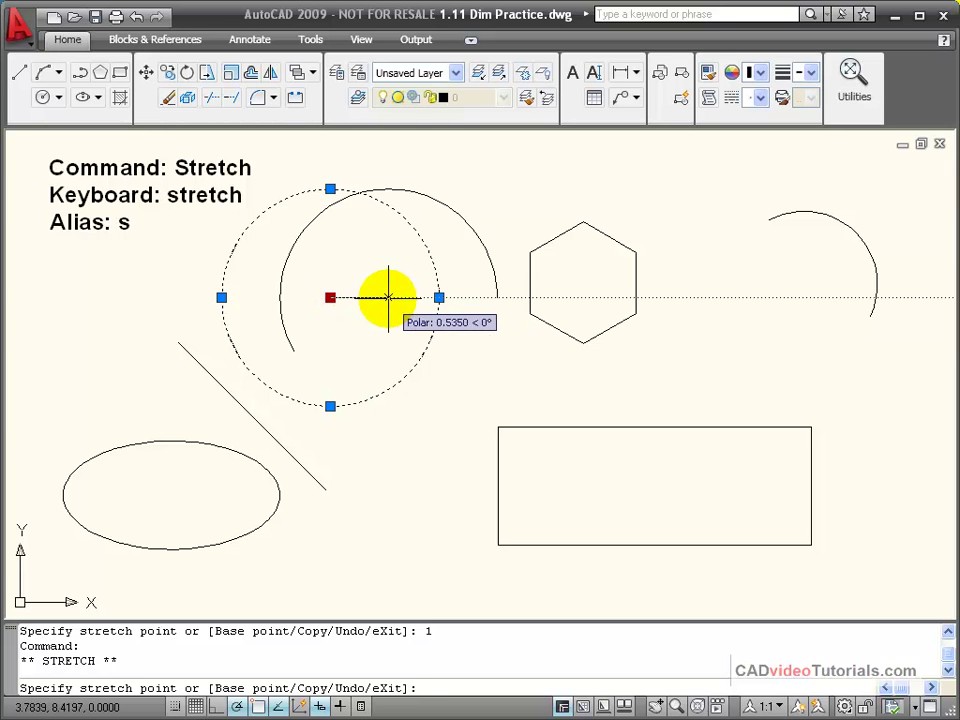
click(388, 297)
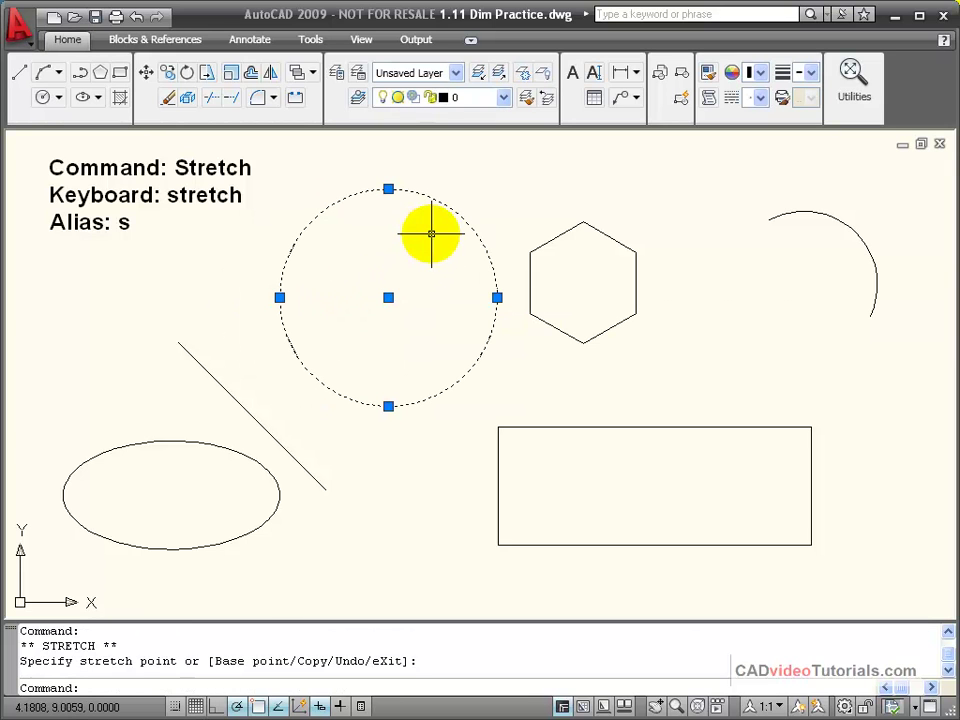
key(ctrl+z)
key(ctrl+z)
key(Escape)
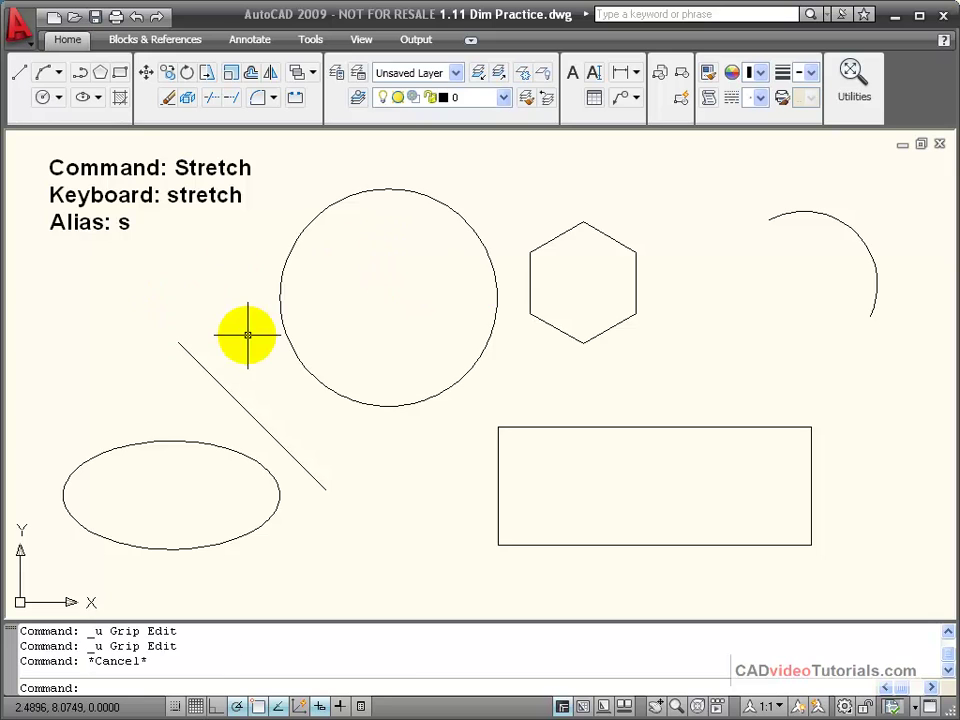
Stretch the ellipse's top quadrant to .75 units and its right quadrant to 1.5 units from the center.
click(199, 441)
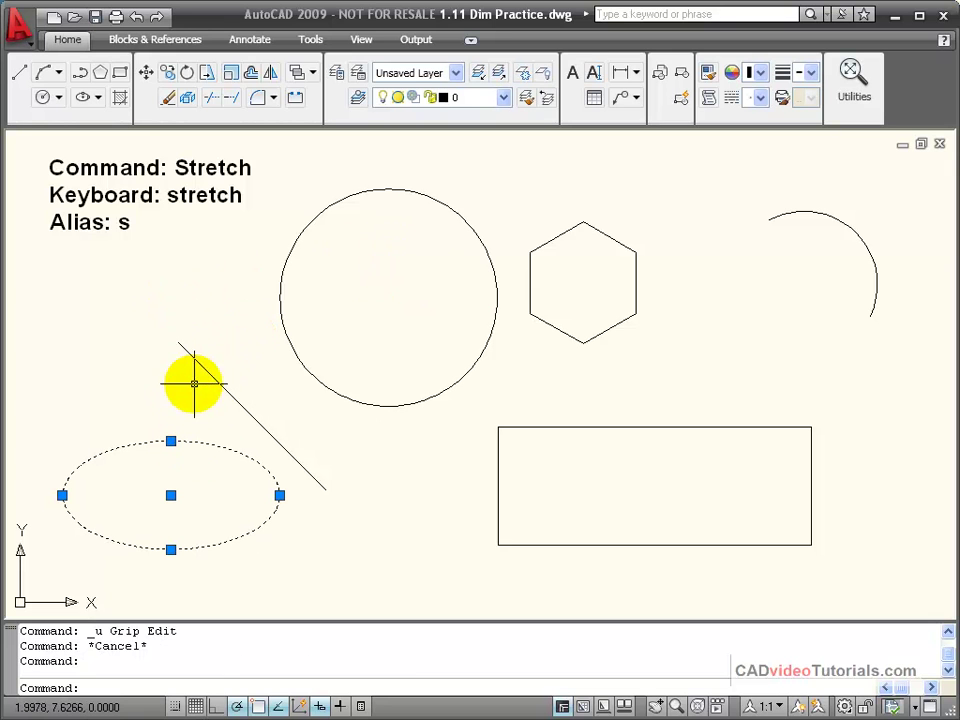
click(171, 441)
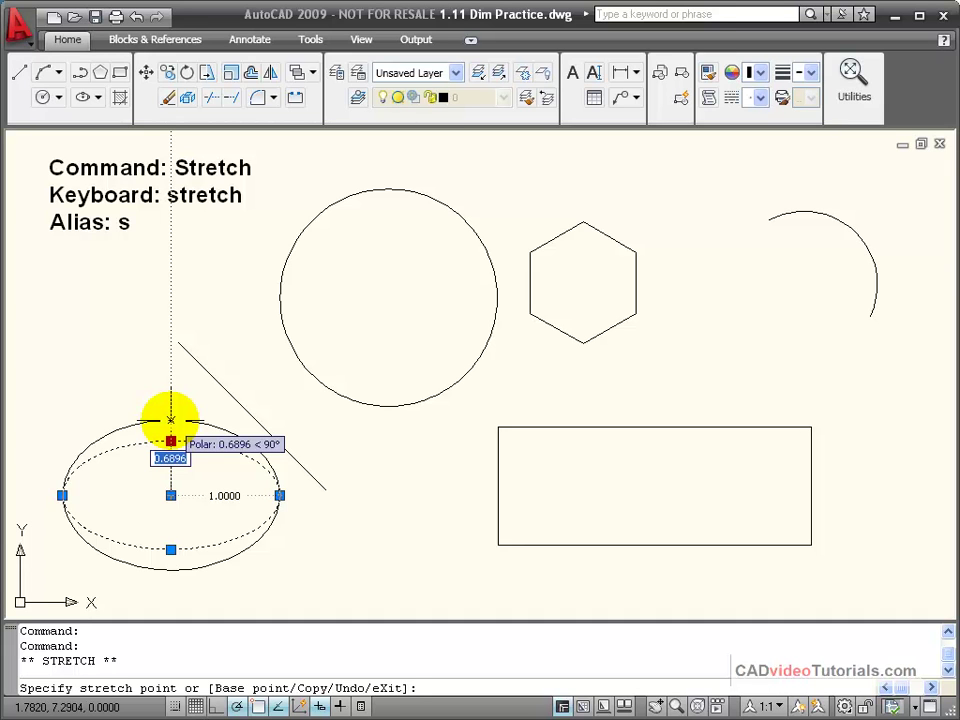
text(.75)
key(Return)
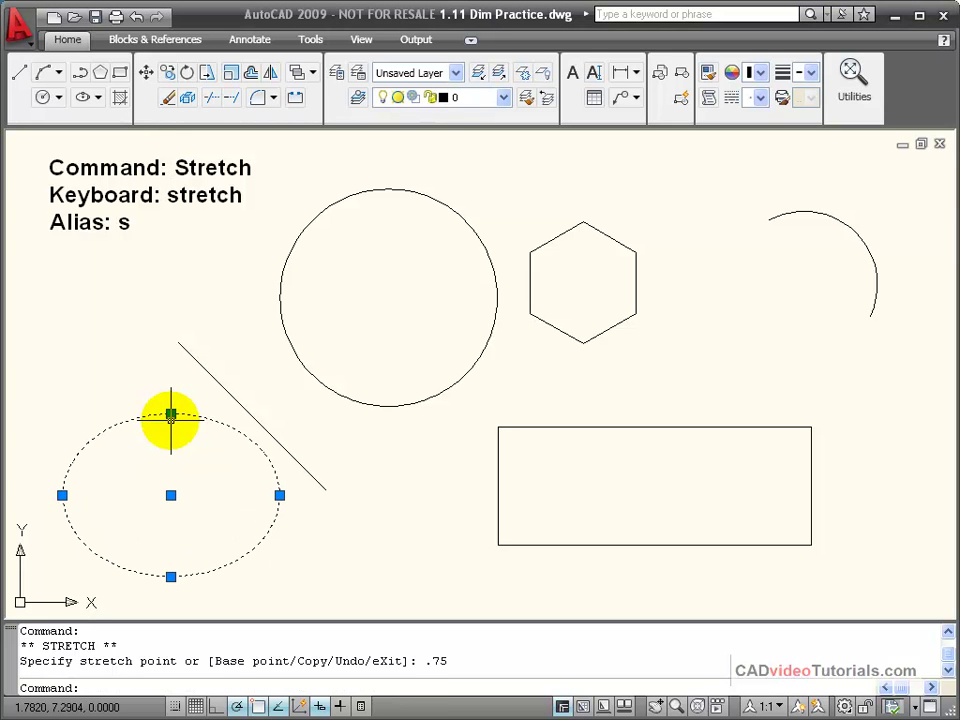
click(279, 495)
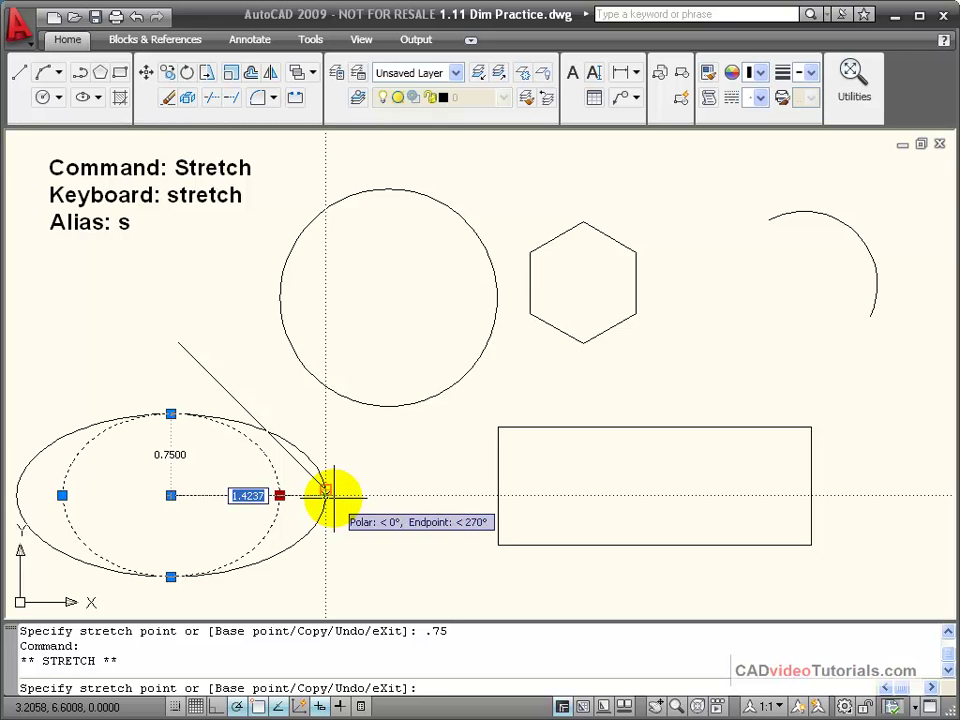
text(1.5)
key(Return)
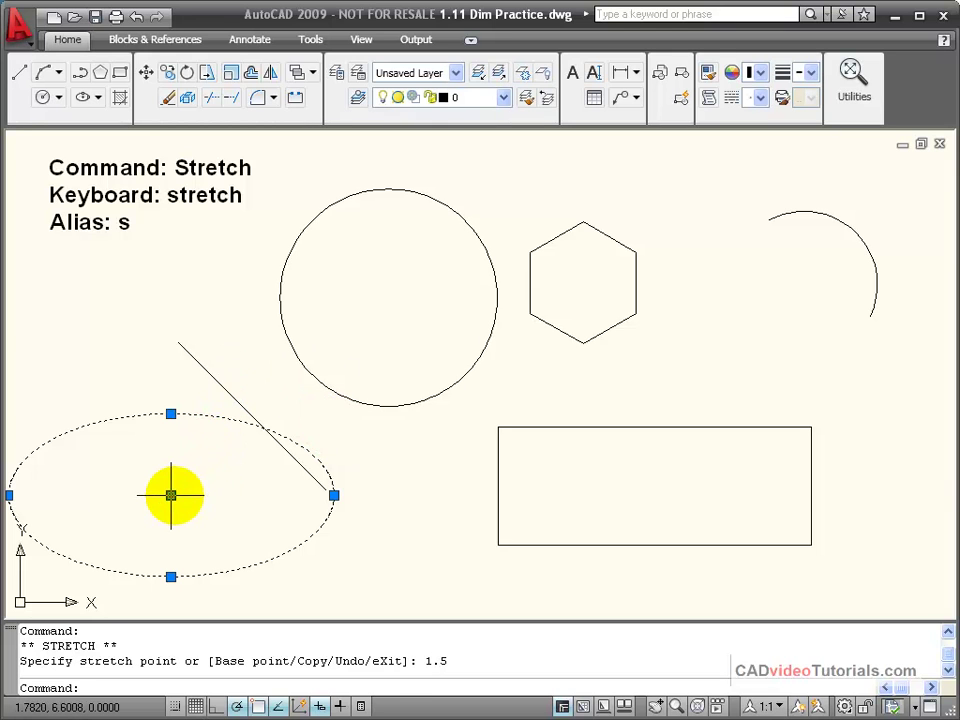
Move the ellipse by its center grip about 0.63 units along 0°, and clear the selection.
click(170, 495)
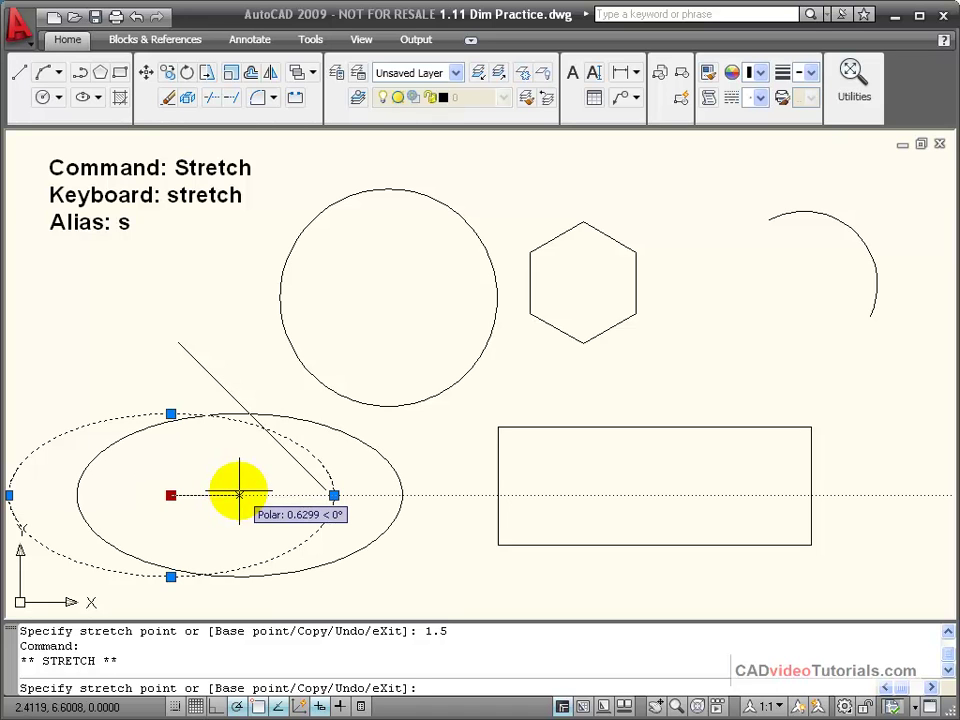
click(239, 495)
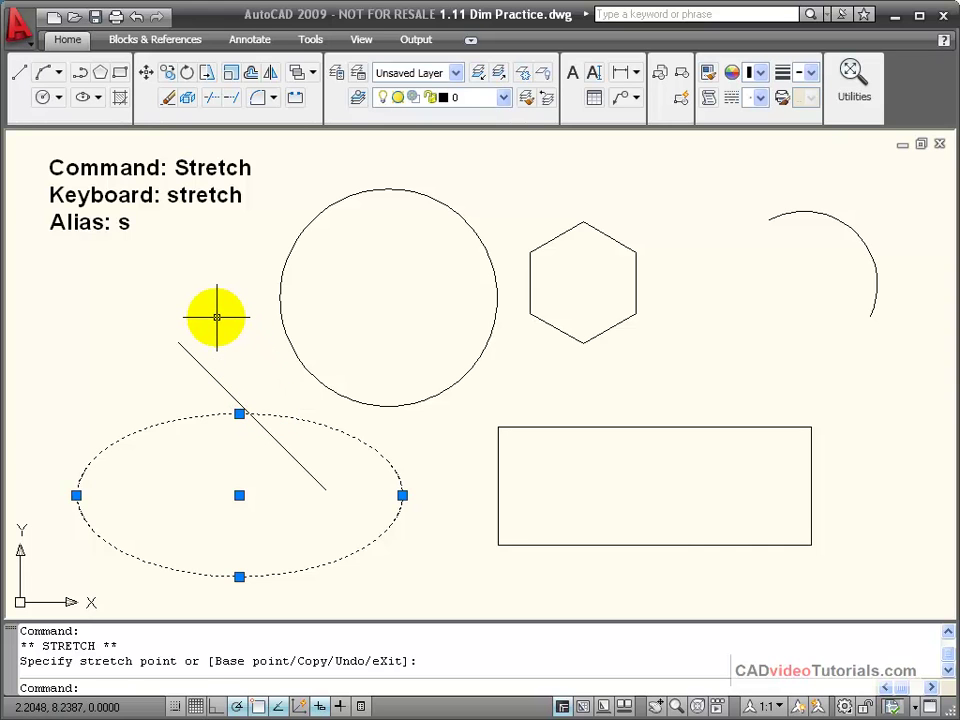
key(Escape)
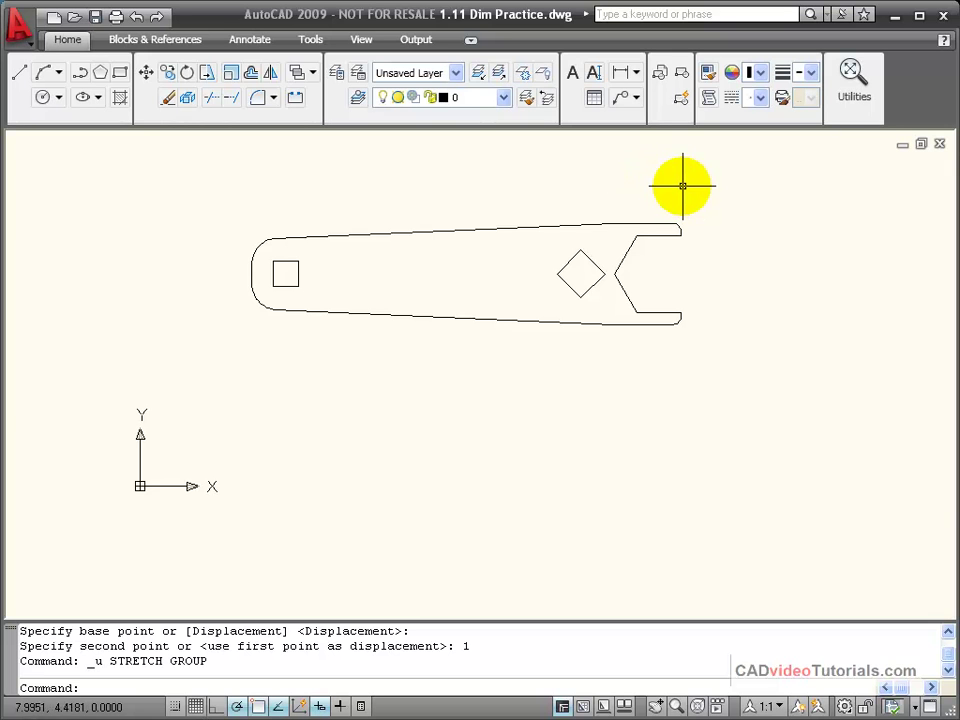
Stretch the wrench's open jaw, excluding the diamond hole, 1 unit along 0° from the jaw's inner vertex, and undo the stretch.
click(207, 75)
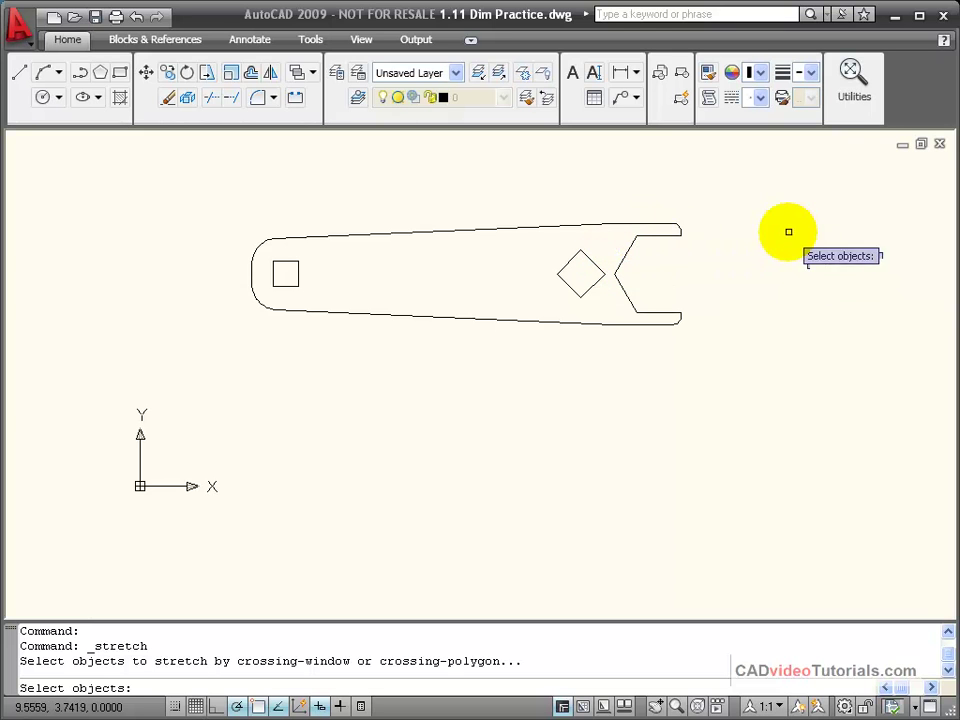
click(733, 189)
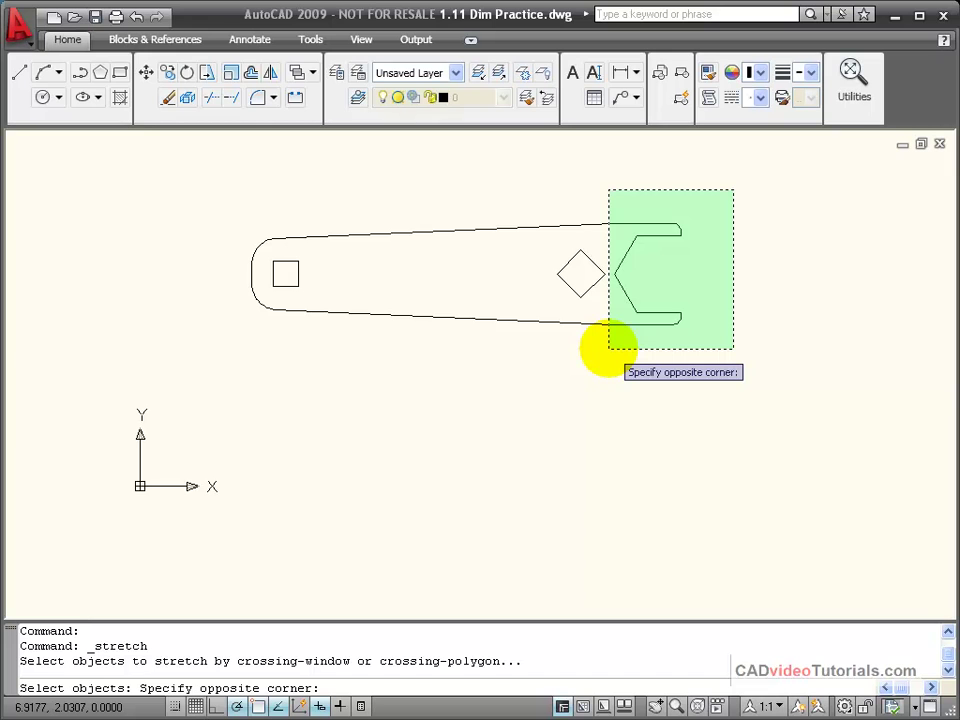
click(609, 348)
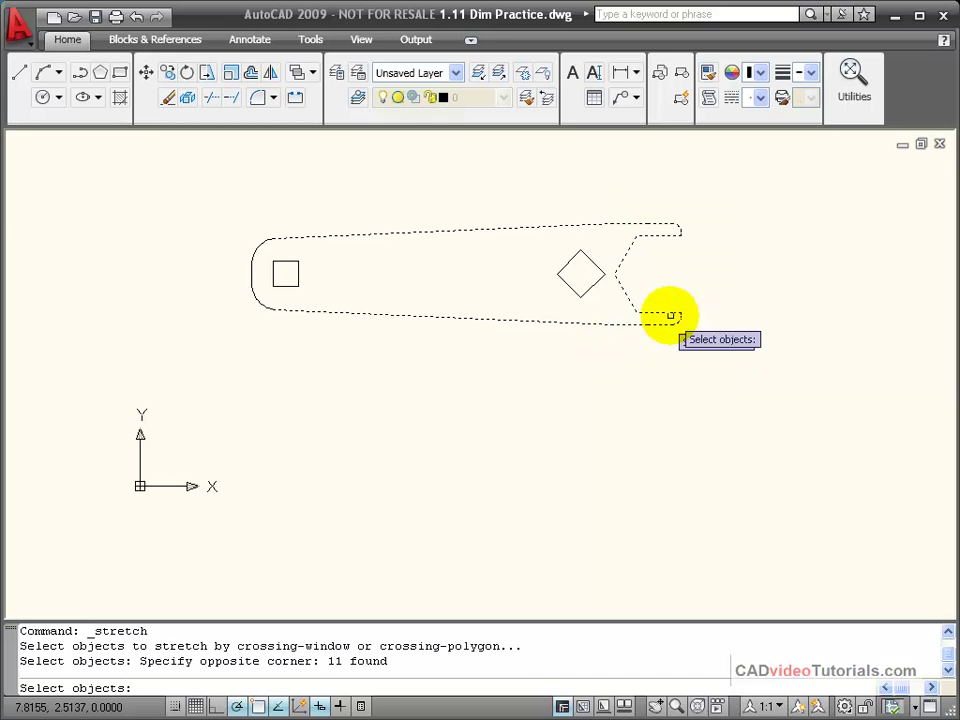
key(Return)
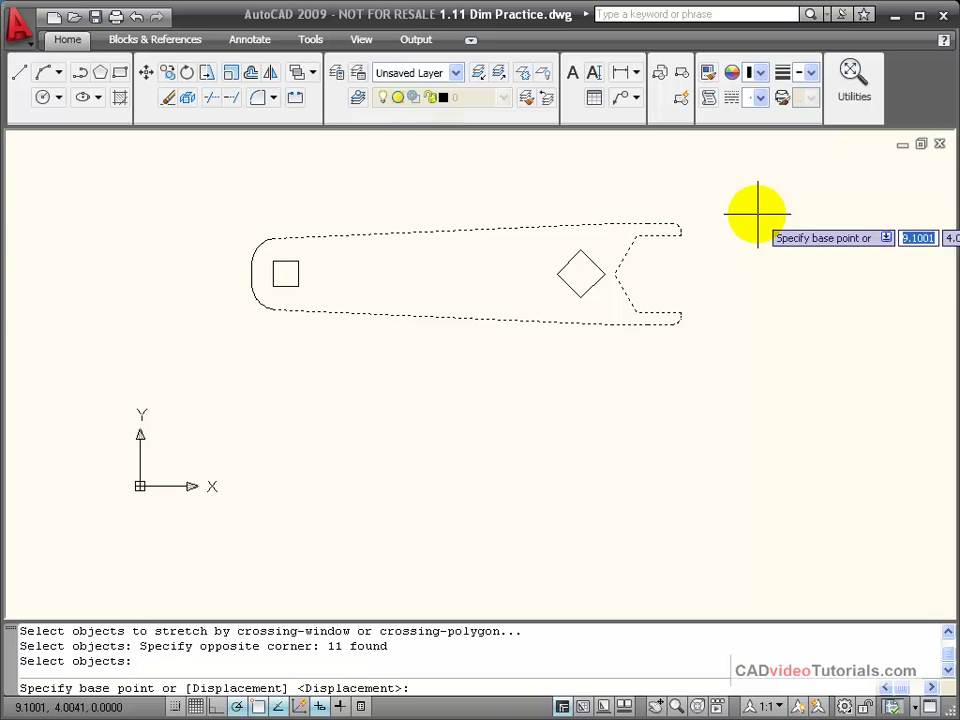
click(614, 273)
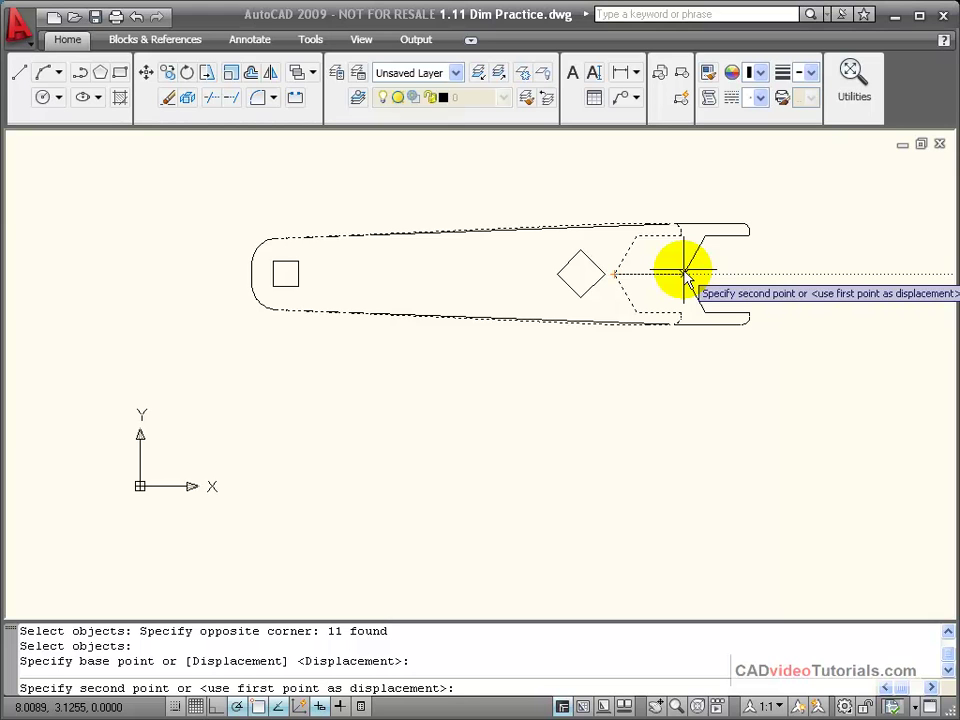
text(1)
key(Return)
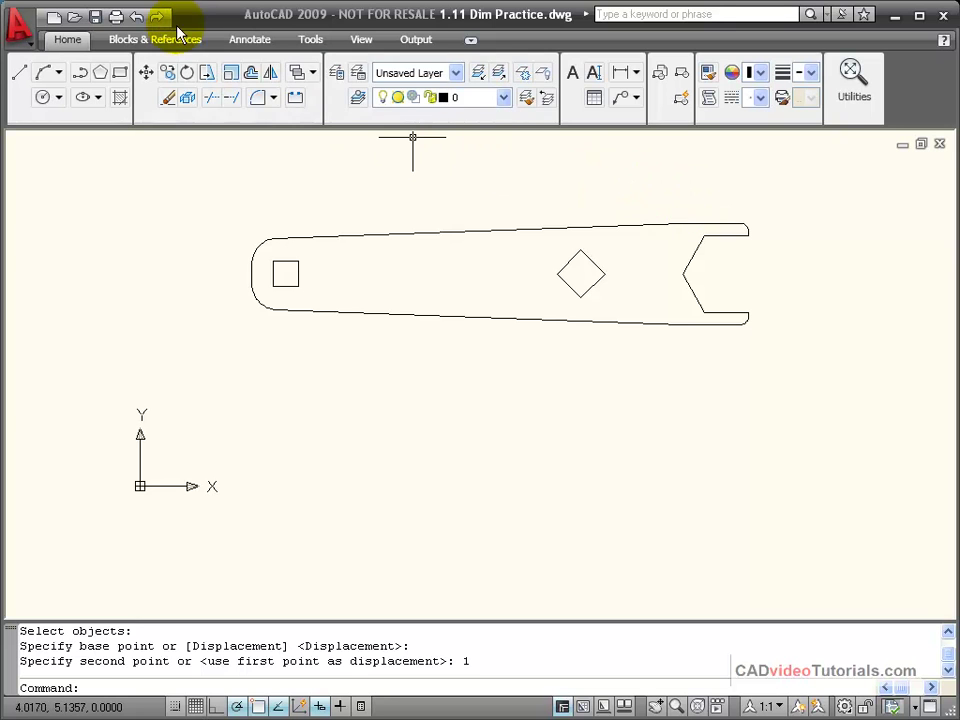
click(136, 17)
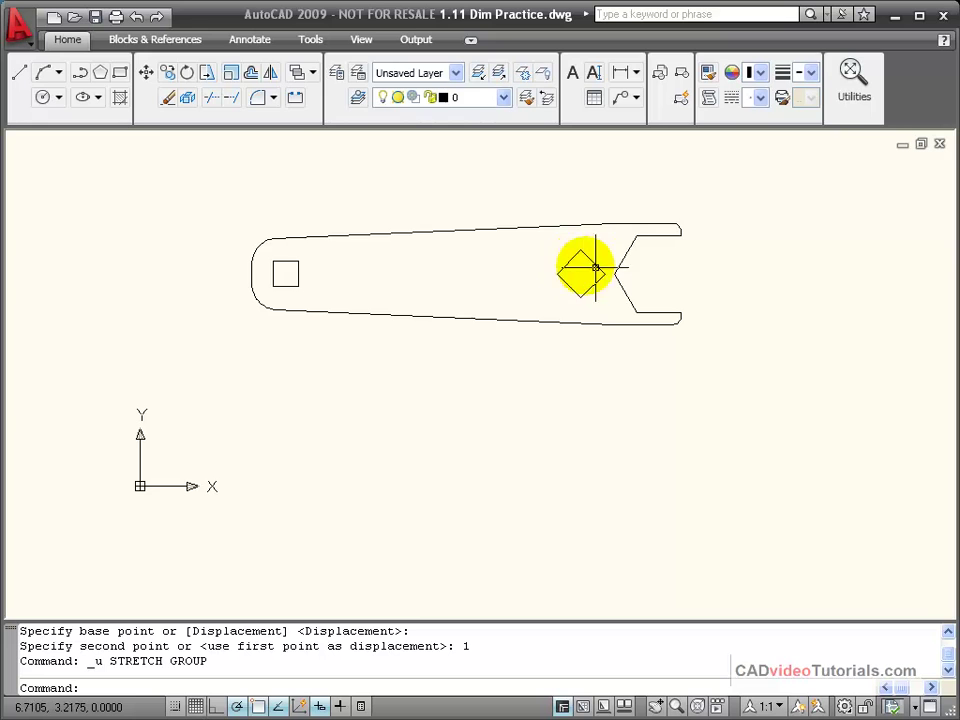
Stretch the wrench's open jaw together with the diamond hole 1 unit along 0° from the jaw's inner vertex.
click(208, 75)
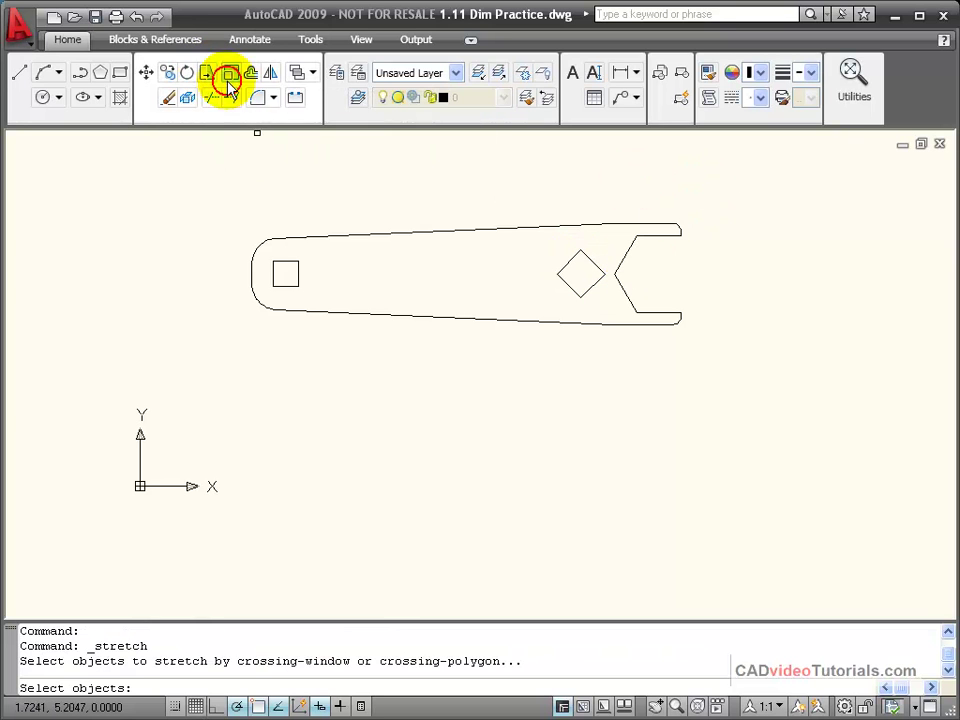
click(729, 189)
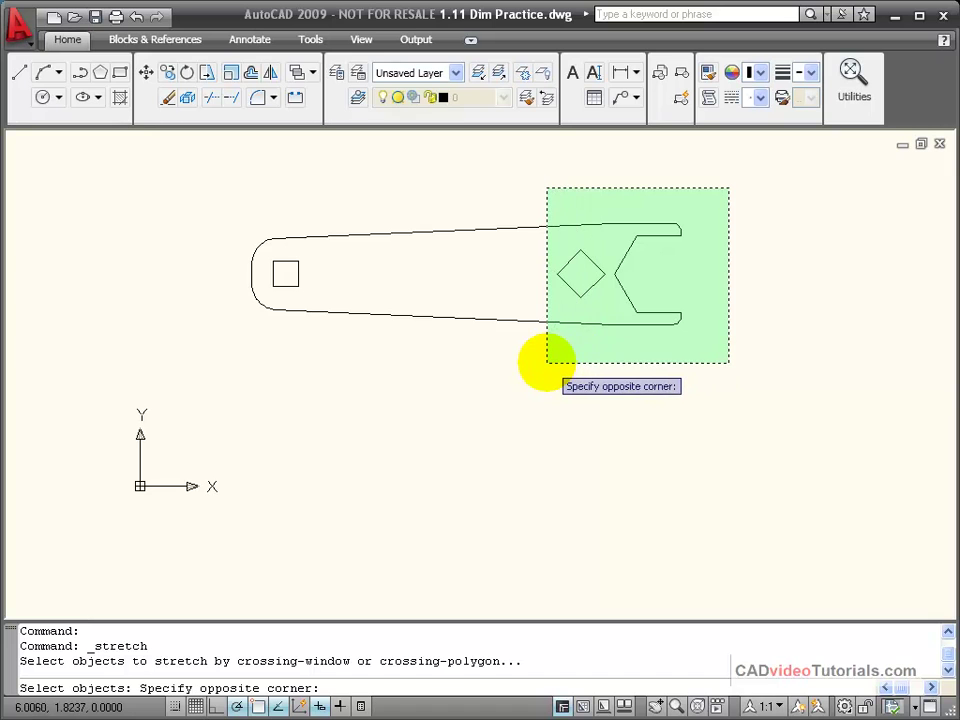
click(547, 361)
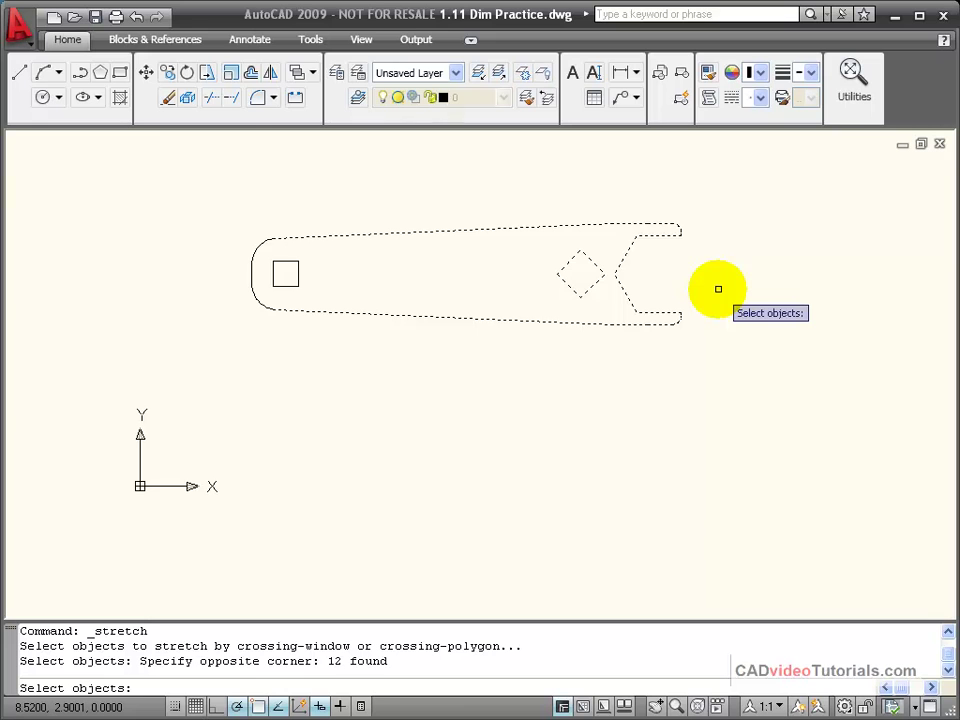
key(Return)
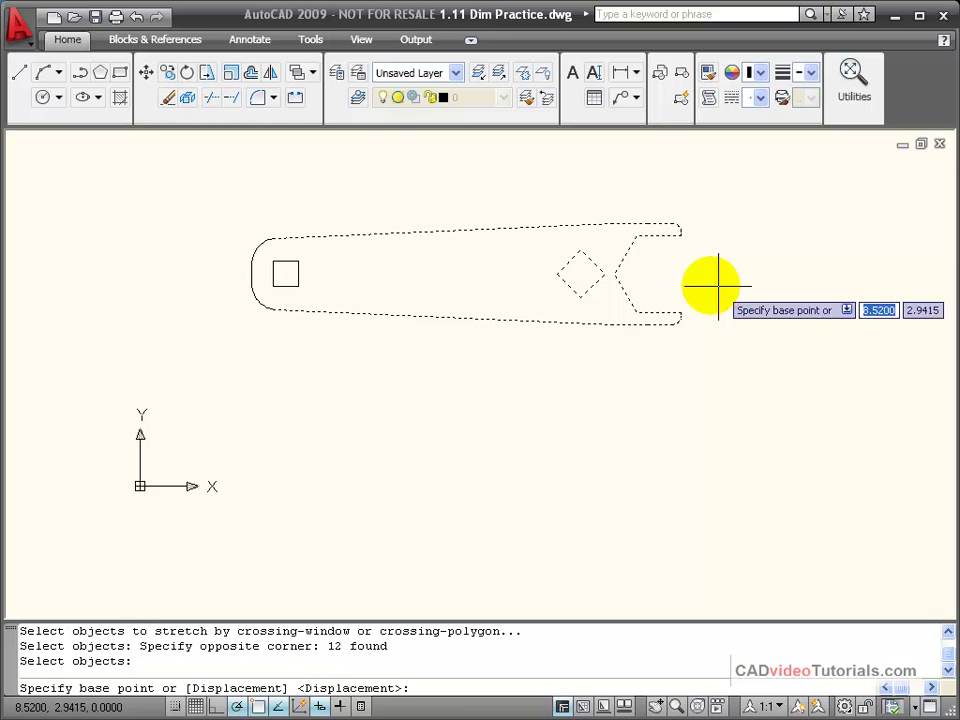
click(614, 277)
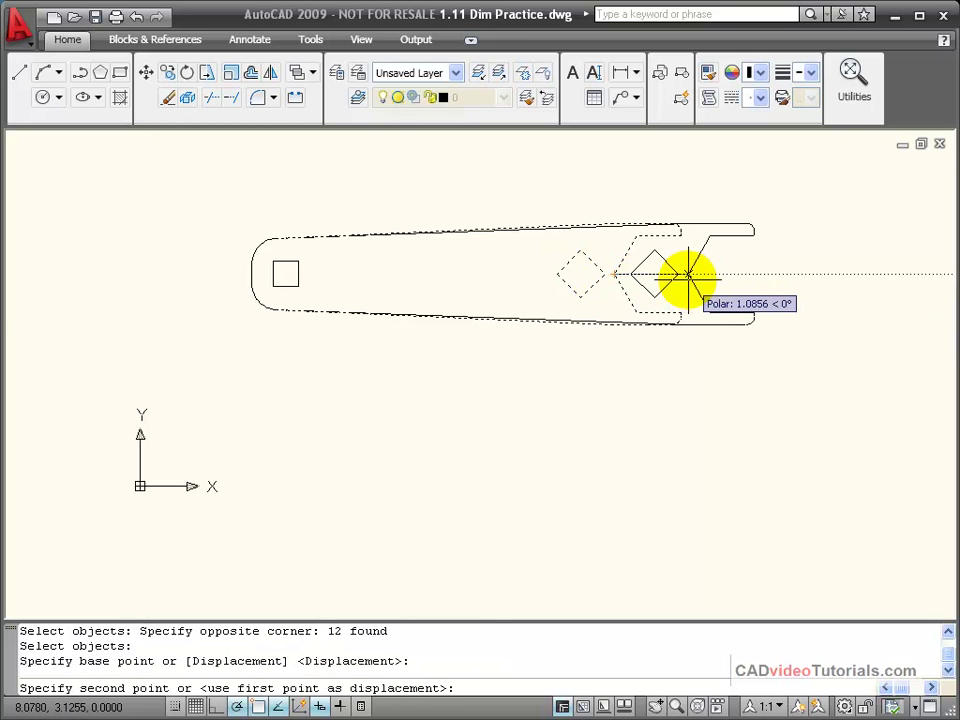
text(1)
key(Return)
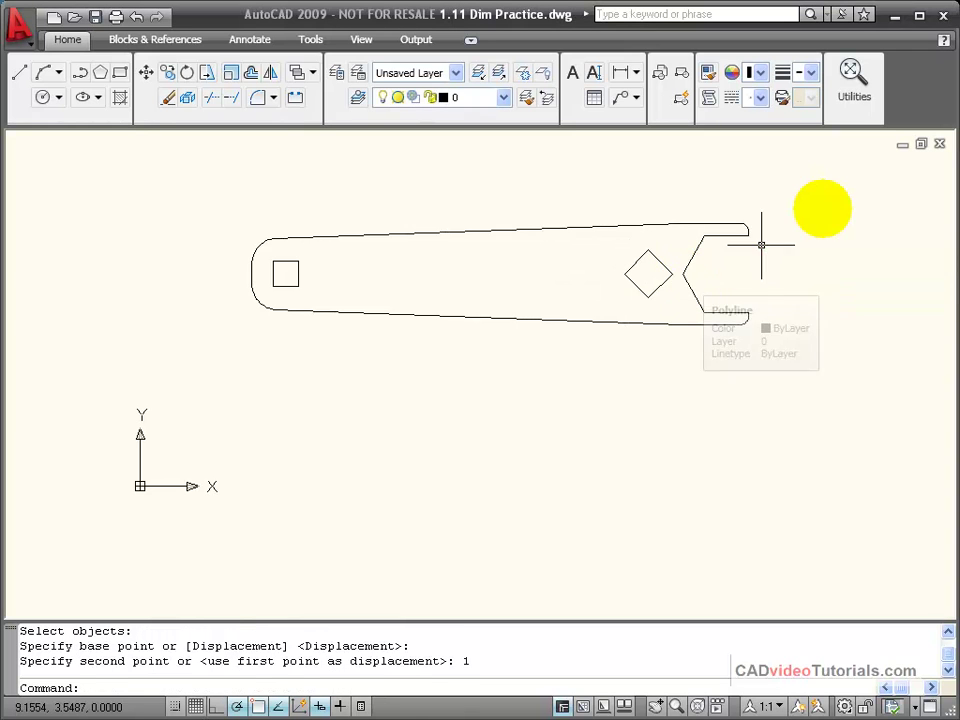
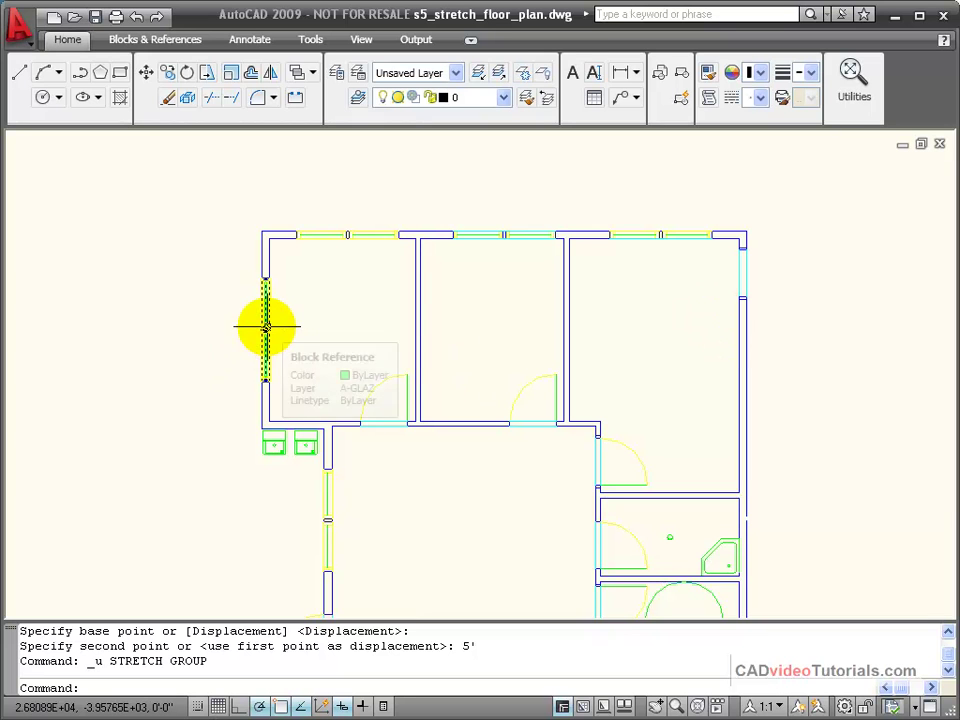
Stretch the plan's upper walls 5' along 90° from the upper-right outer corner, using a crossing polygon that includes the right-wall window but excludes the left-wall one.
click(746, 278)
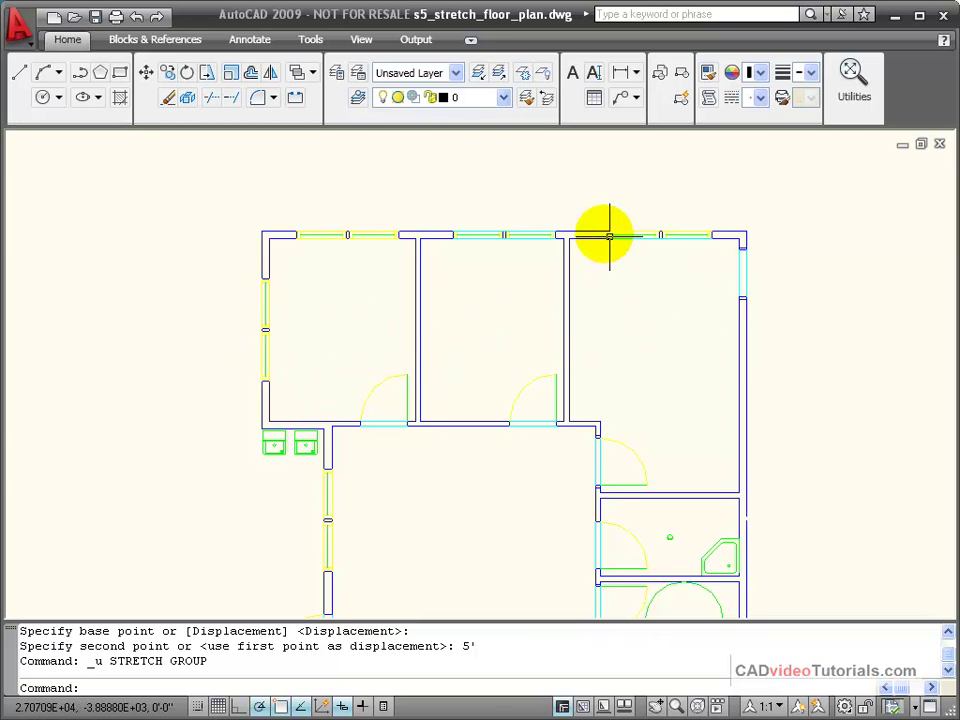
click(206, 74)
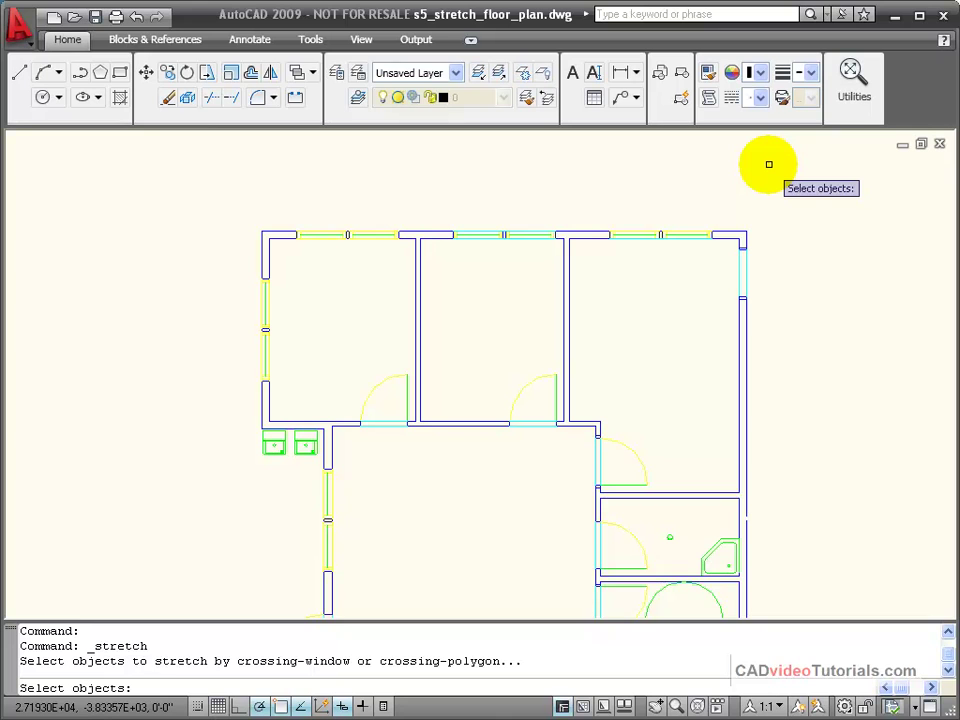
text(c)
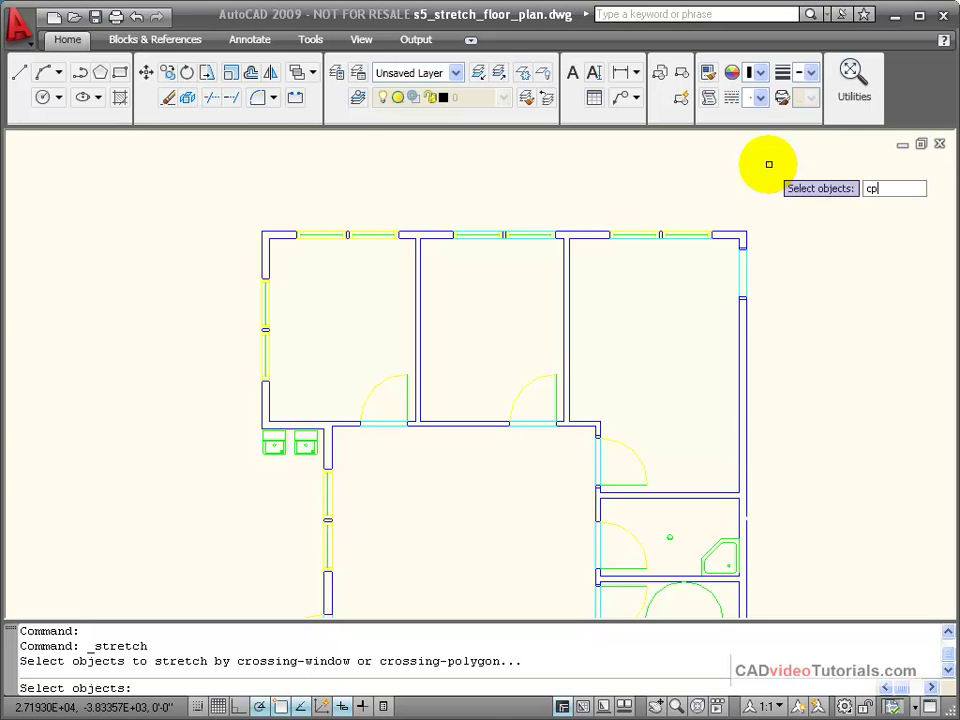
text(p)
key(Return)
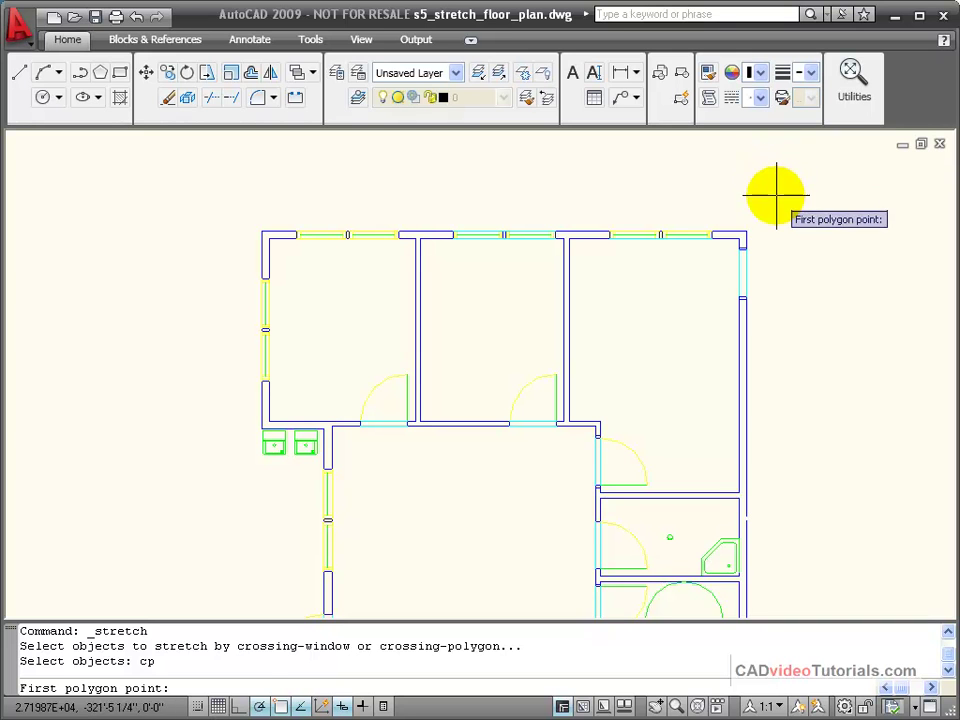
click(768, 204)
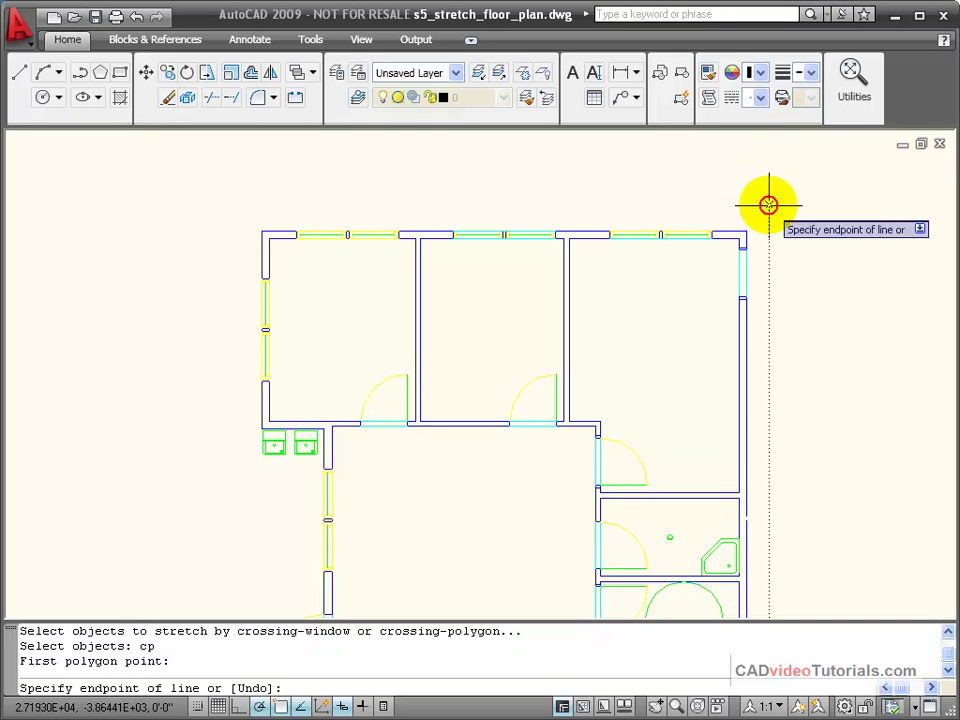
click(768, 323)
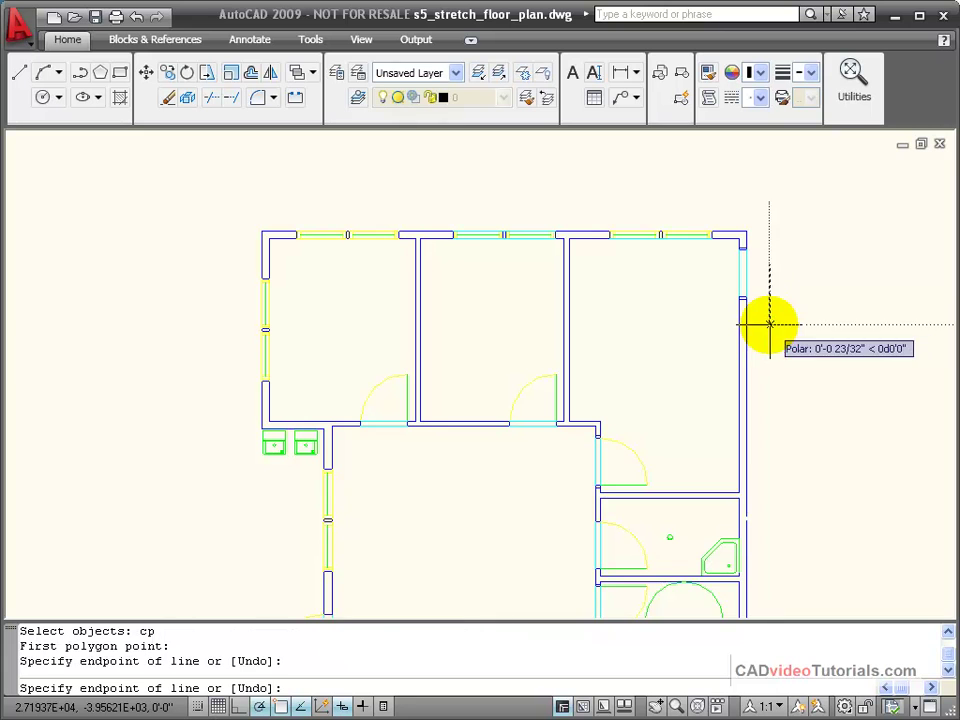
click(220, 238)
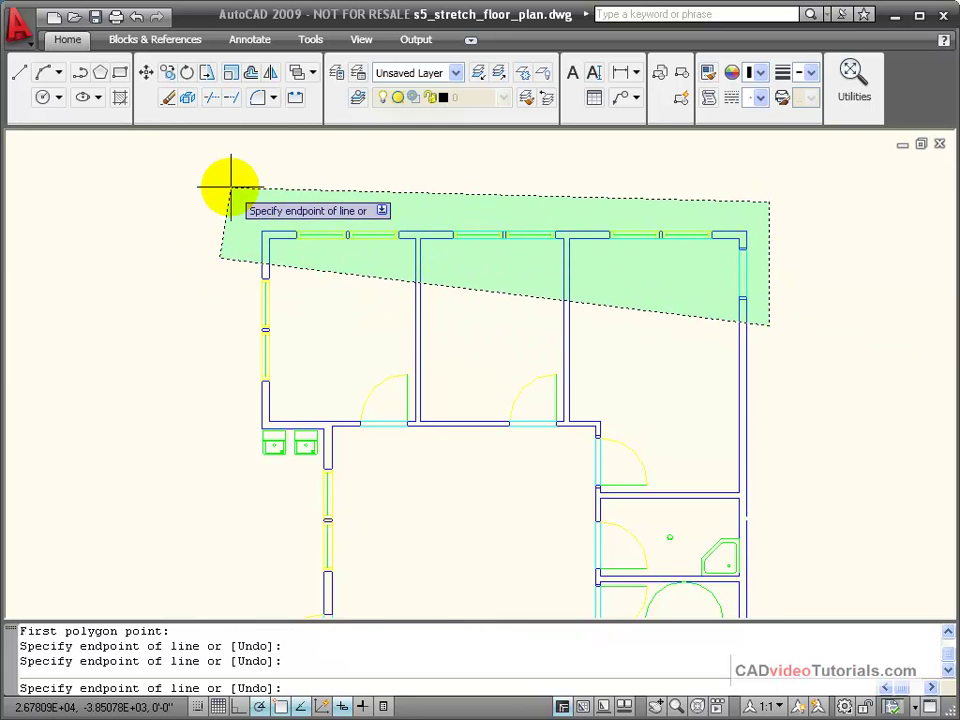
click(230, 187)
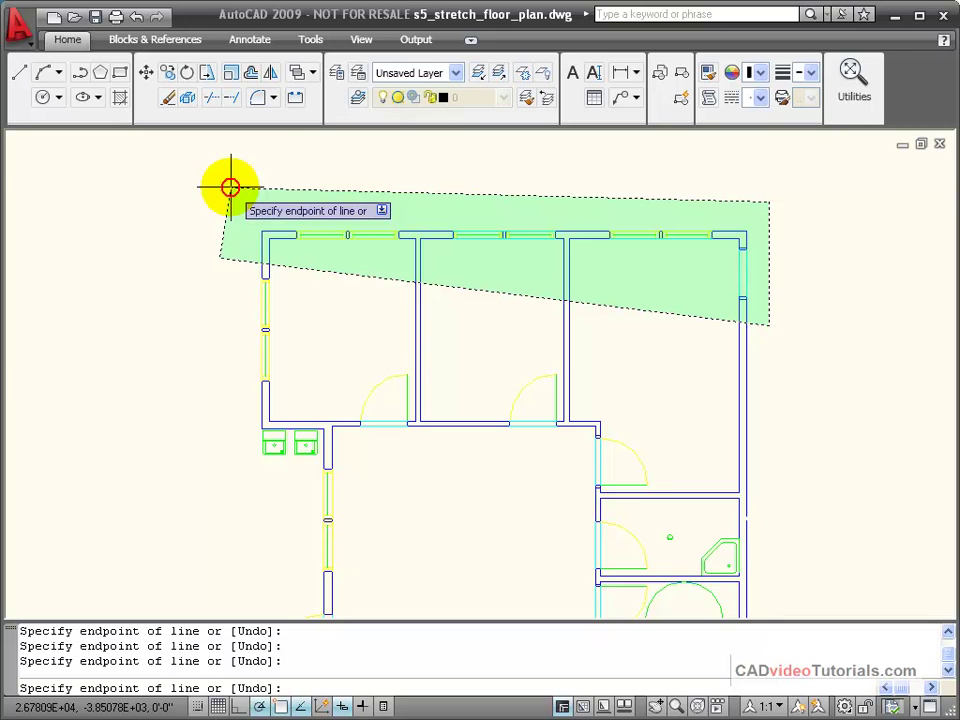
right_click(336, 175)
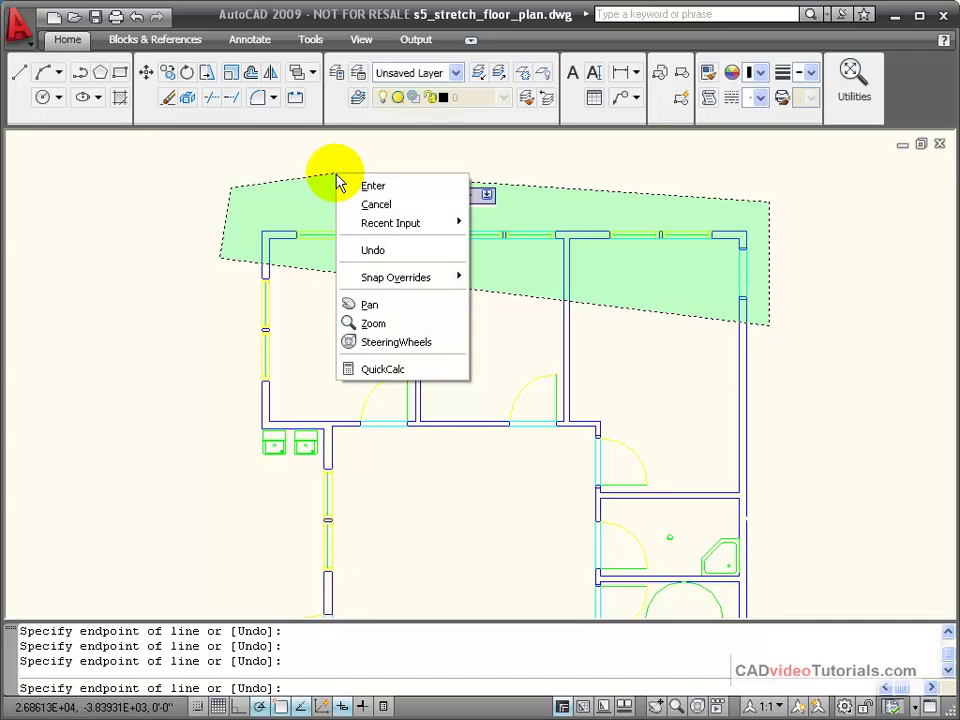
click(368, 185)
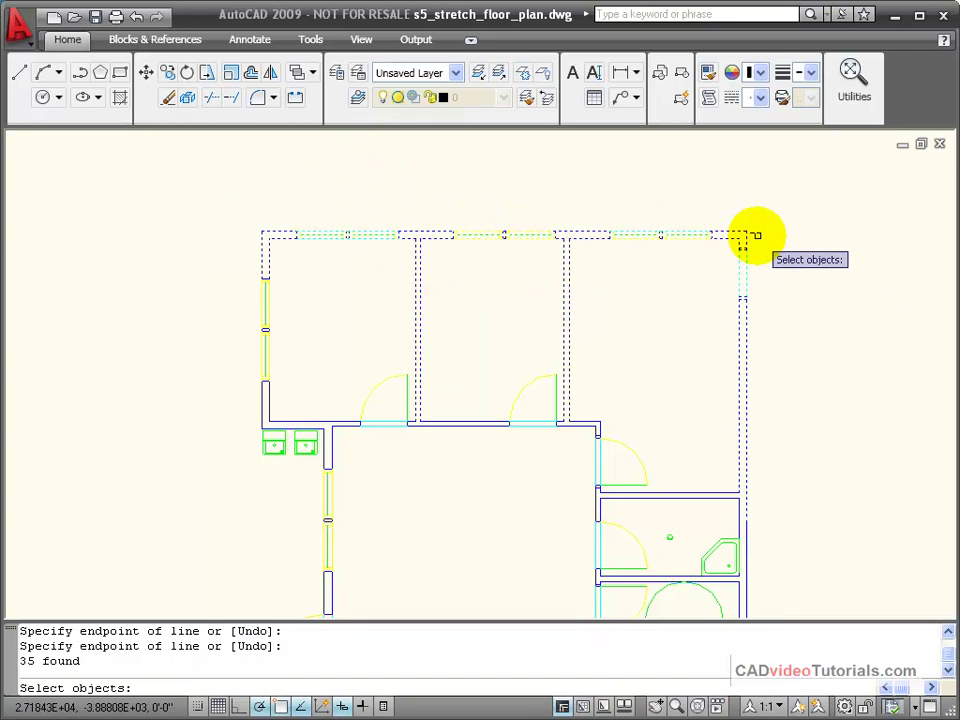
key(Return)
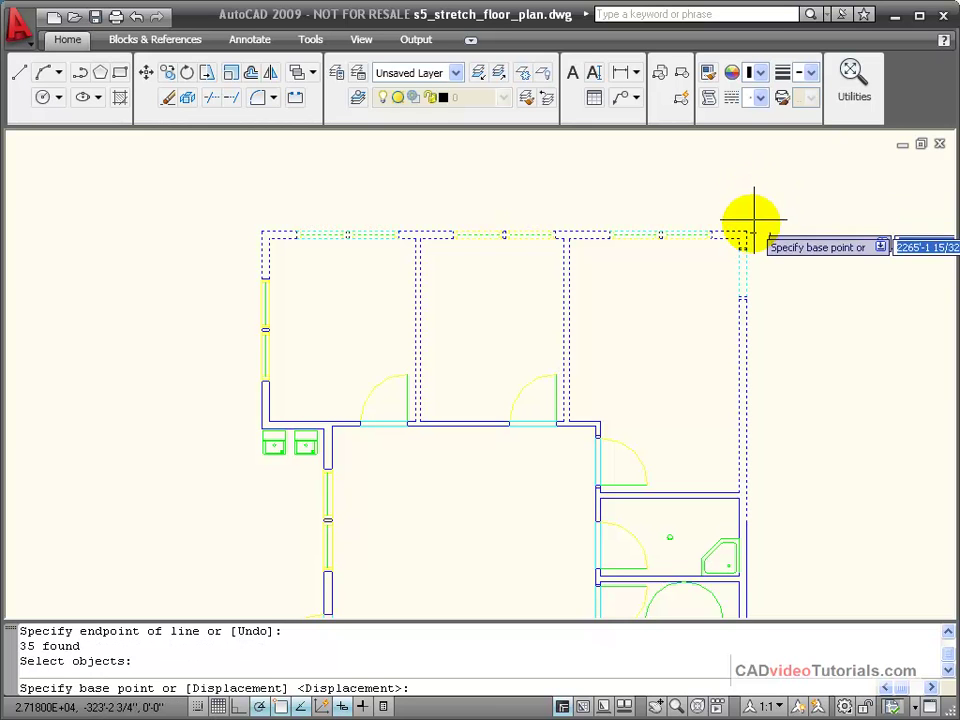
click(746, 231)
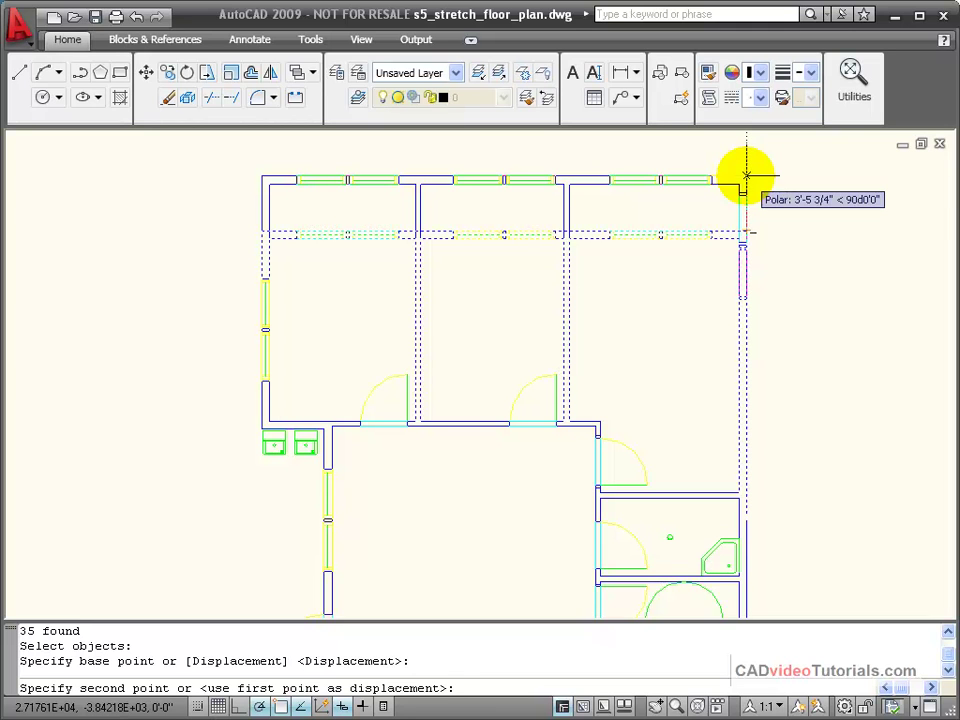
text(5')
key(Return)
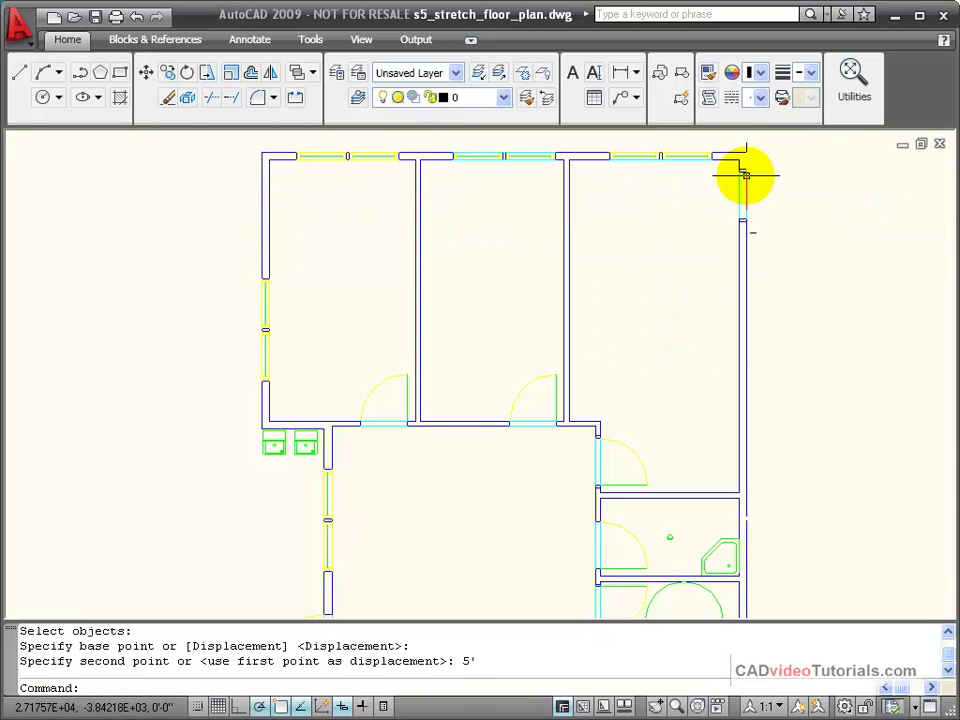